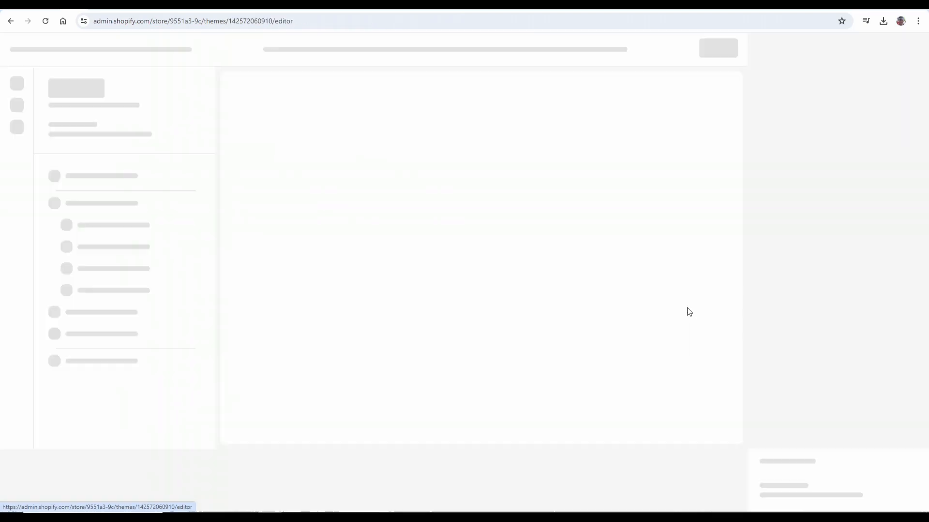
Step: Look through the home page in the desktop preview, from the announcement bar down past the Featured products section
scroll(512, 320, "down", 6)
scroll(255, 240, "up", 3)
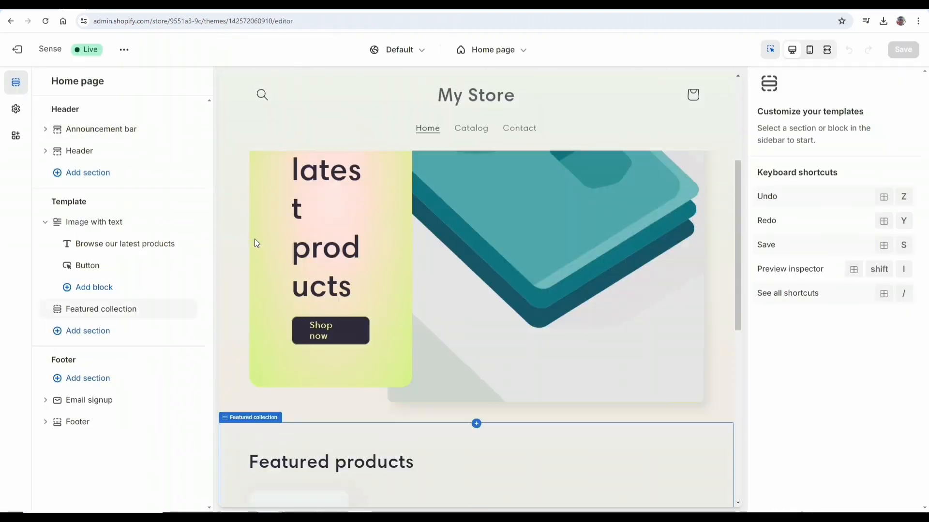
scroll(237, 228, "up", 2)
scroll(578, 220, "down", 1)
scroll(578, 221, "down", 3)
scroll(477, 391, "up", 5)
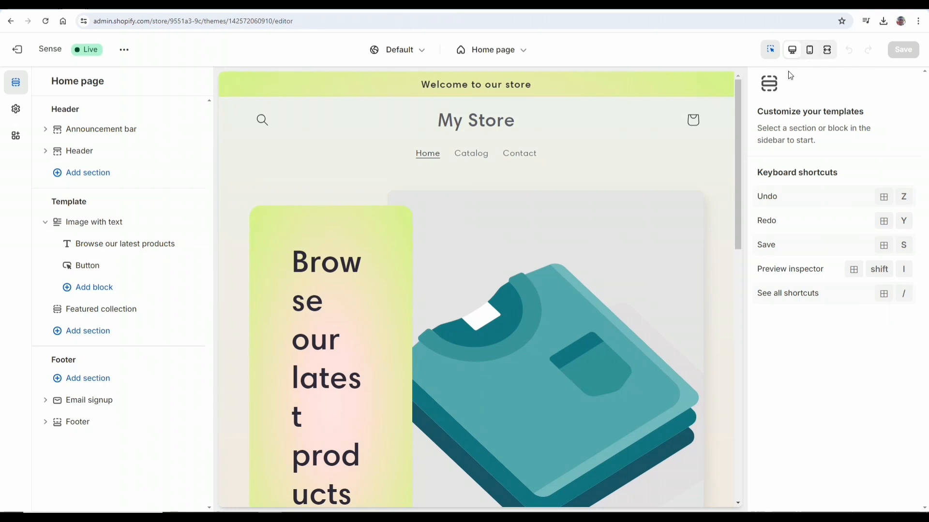
scroll(598, 317, "down", 5)
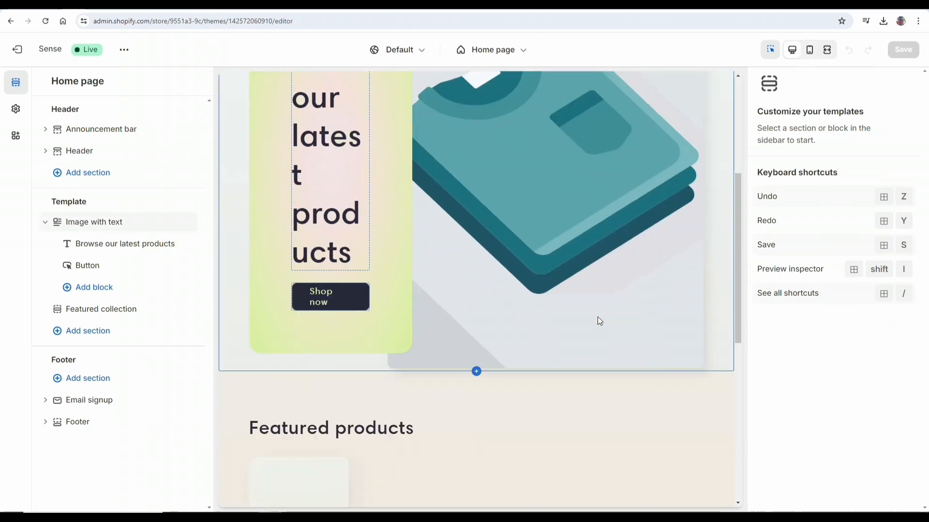
scroll(600, 317, "down", 5)
scroll(598, 305, "up", 10)
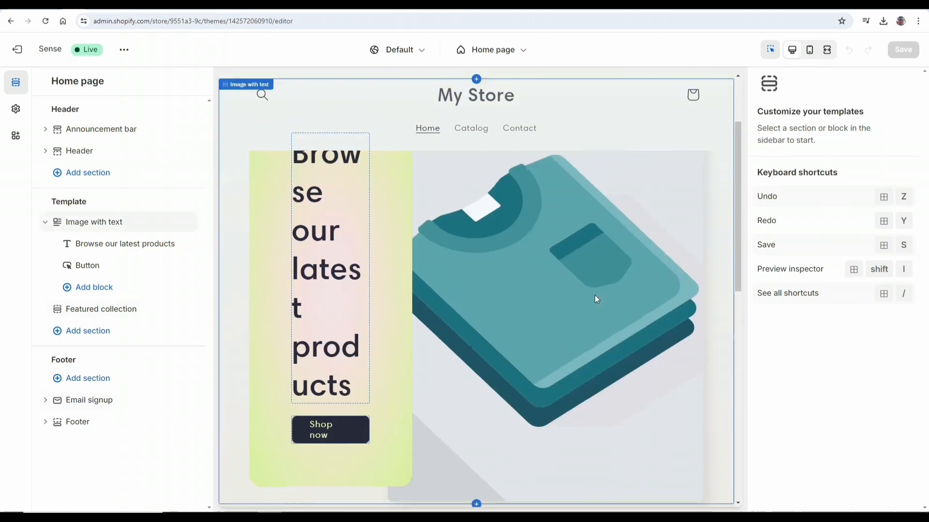
scroll(596, 299, "up", 2)
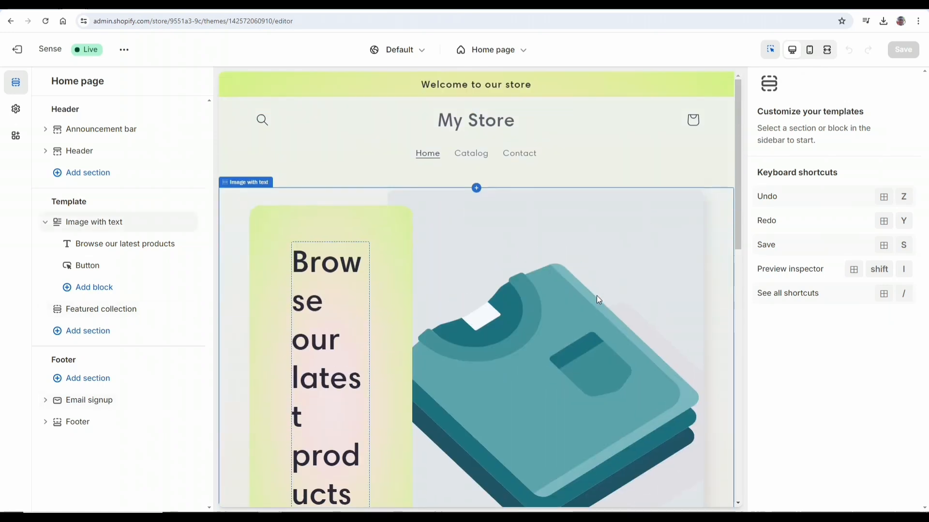
Step: Switch the preview to mobile view and examine the home page layout from the header down to the footer
left_click(811, 51)
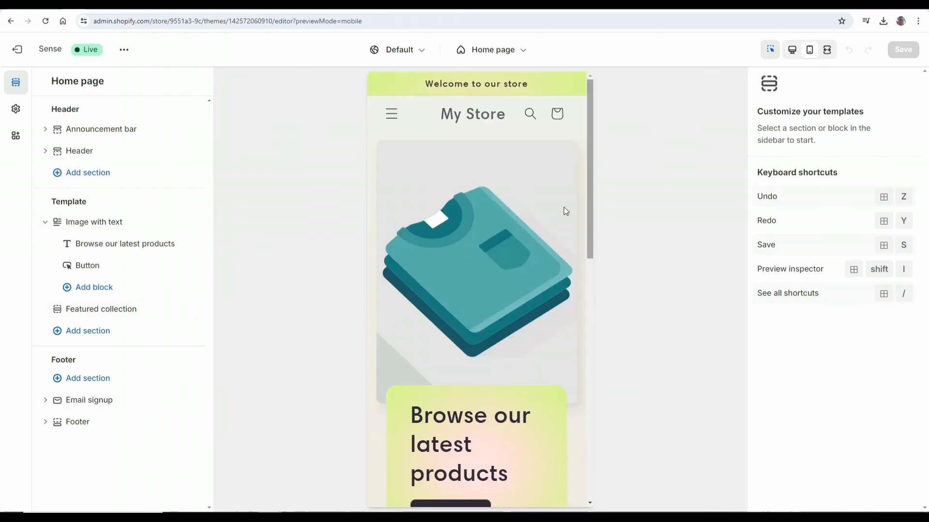
scroll(558, 211, "down", 3)
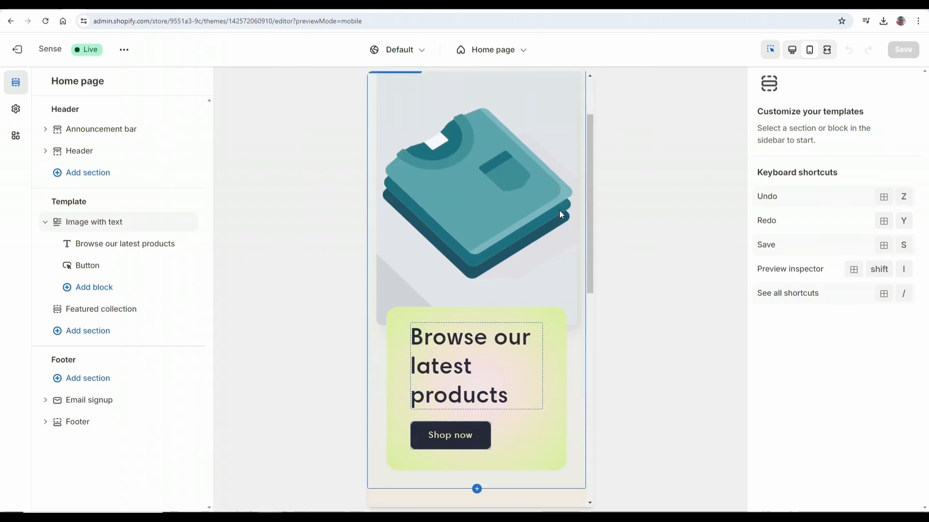
scroll(559, 211, "down", 3)
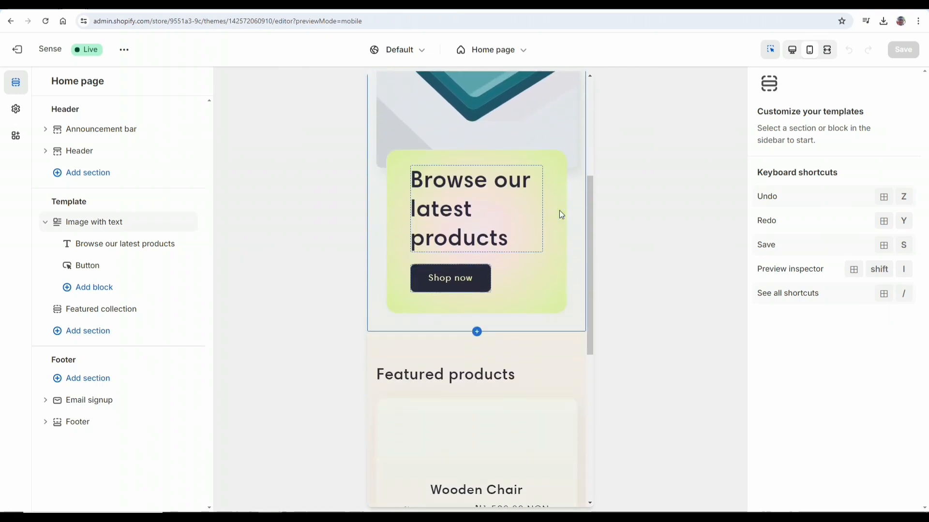
scroll(560, 212, "down", 3)
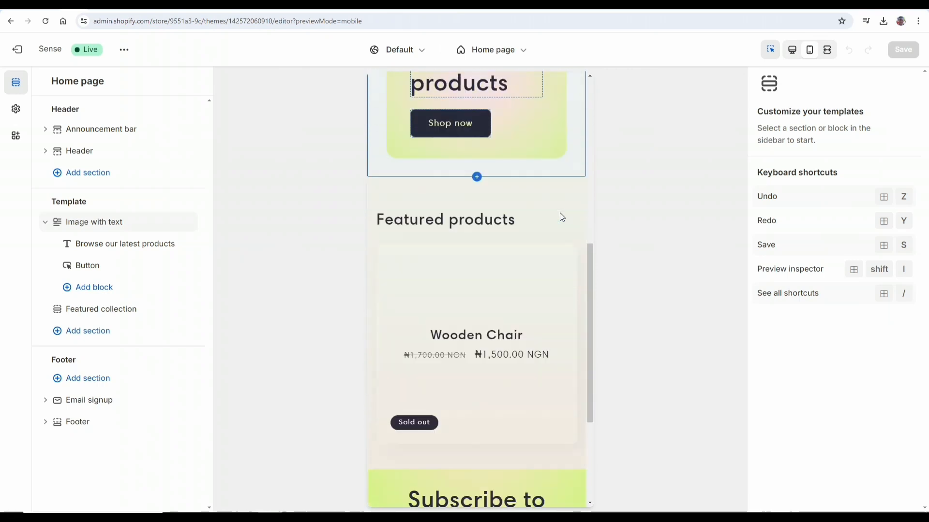
scroll(559, 216, "down", 2)
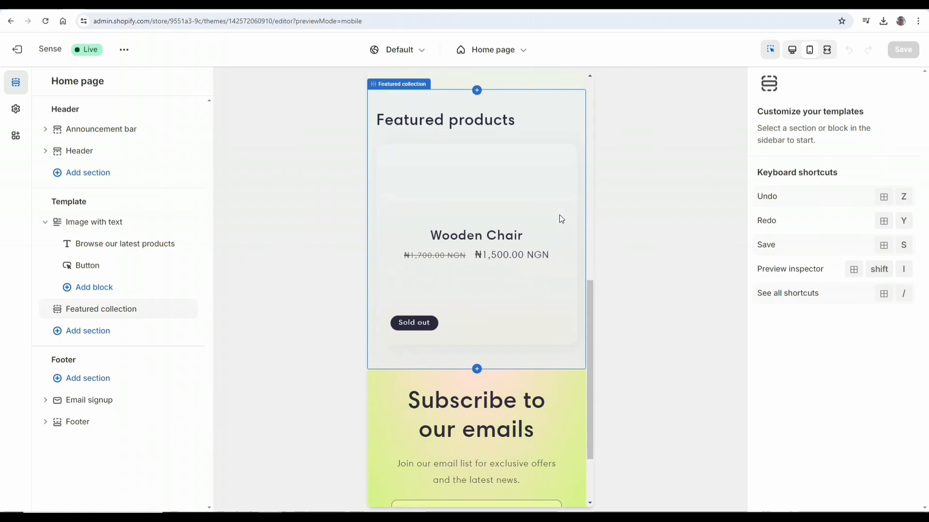
scroll(559, 215, "down", 1)
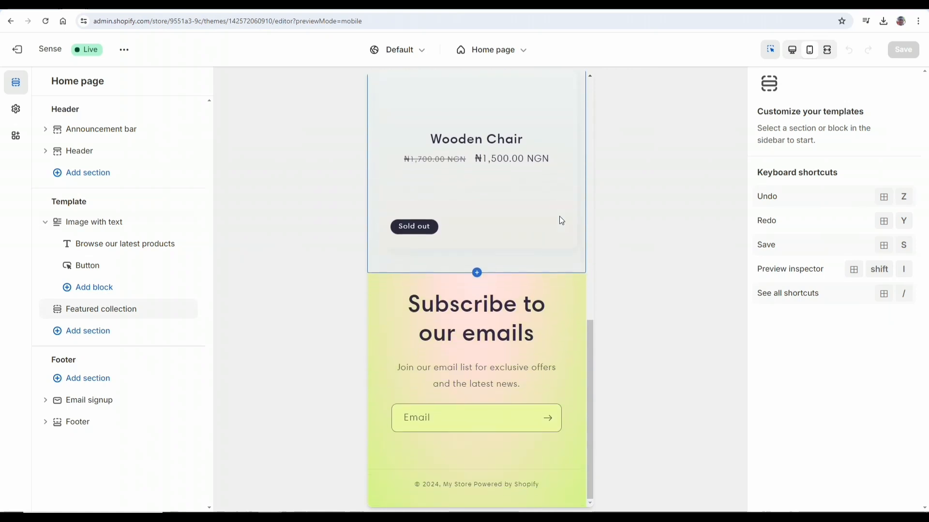
scroll(559, 216, "up", 4)
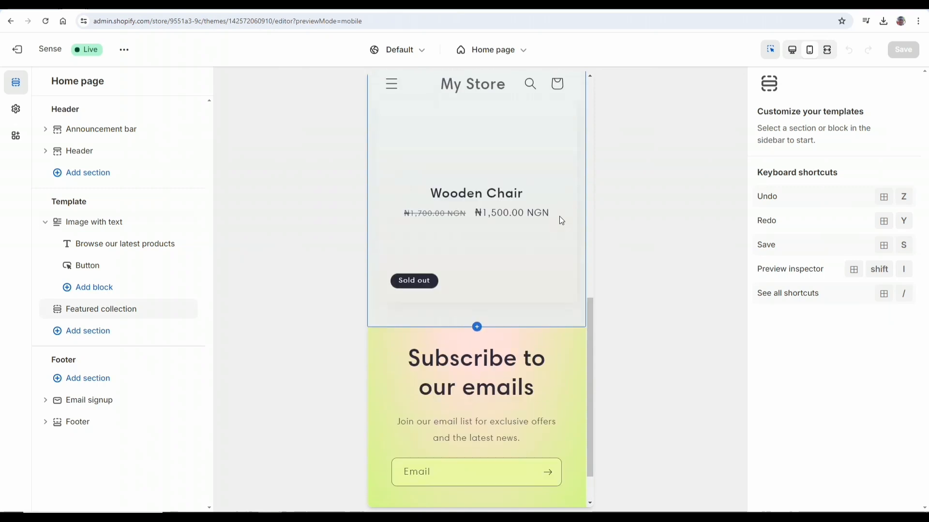
scroll(559, 220, "up", 3)
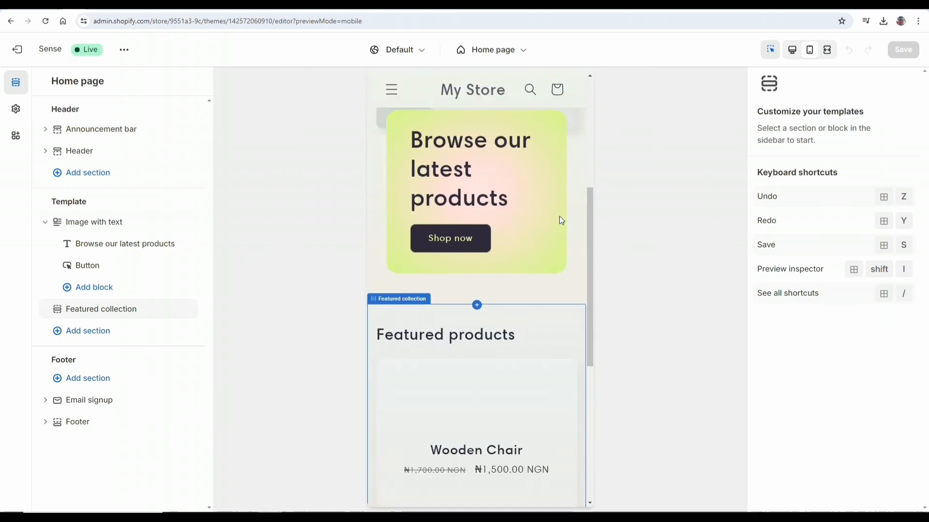
scroll(560, 217, "up", 5)
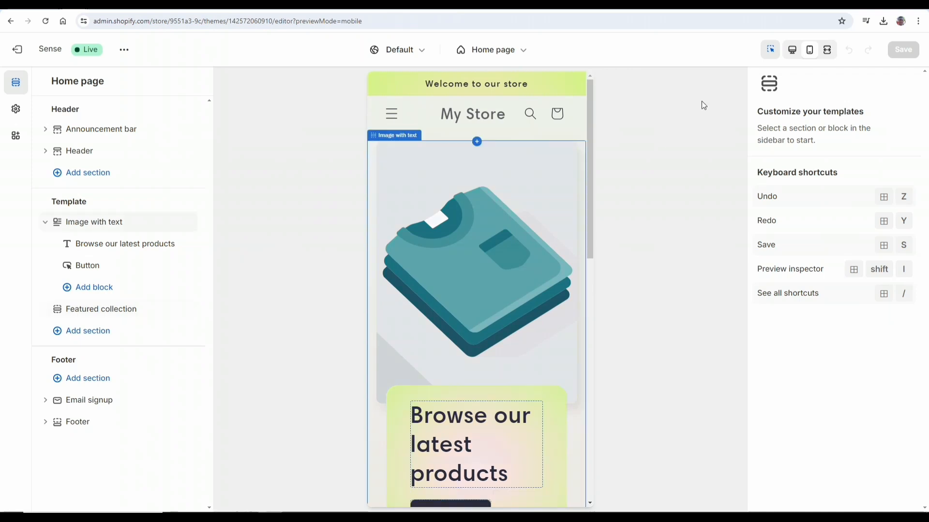
Step: Switch the preview to fullscreen and examine the home page's banner and Featured products section
left_click(828, 50)
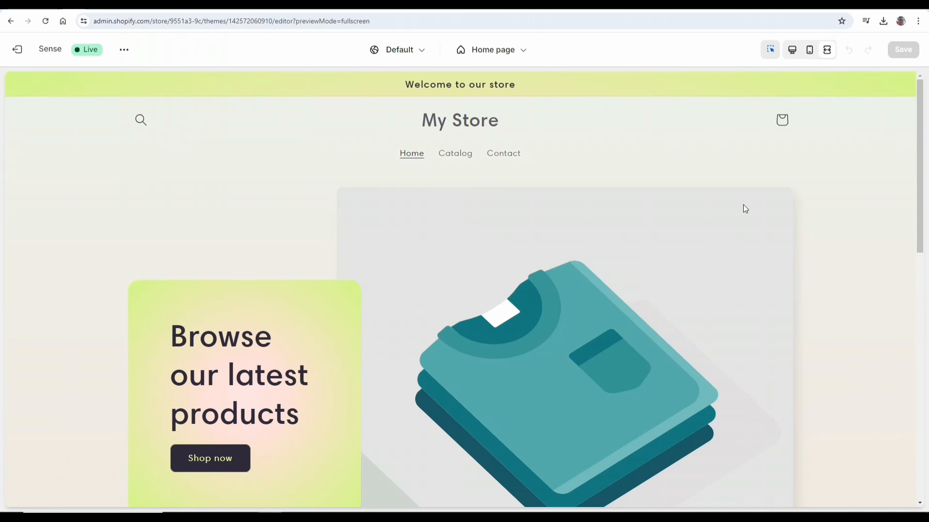
scroll(736, 207, "down", 5)
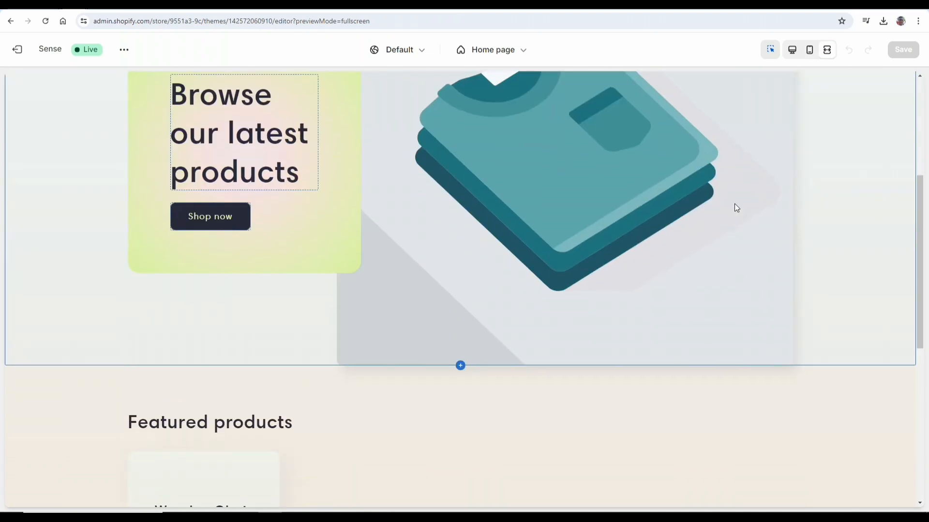
scroll(734, 203, "down", 4)
scroll(734, 200, "up", 2)
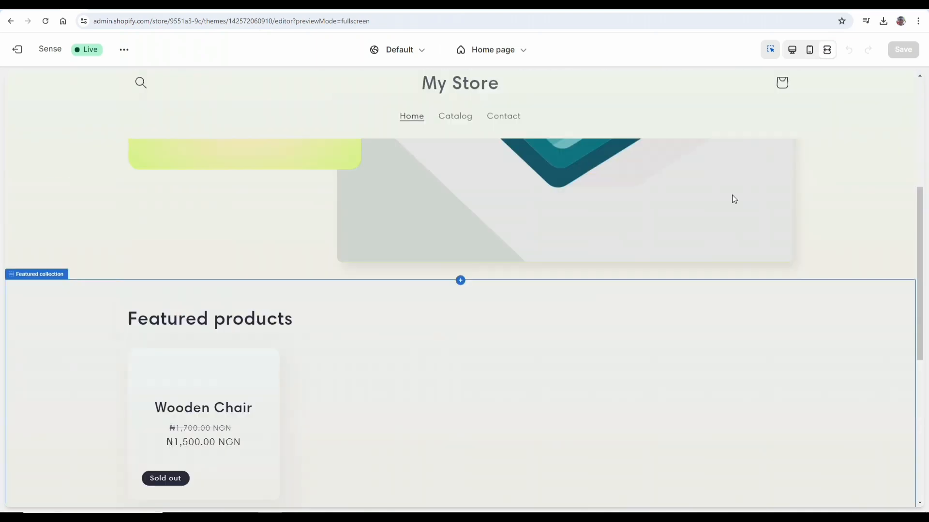
scroll(733, 198, "up", 6)
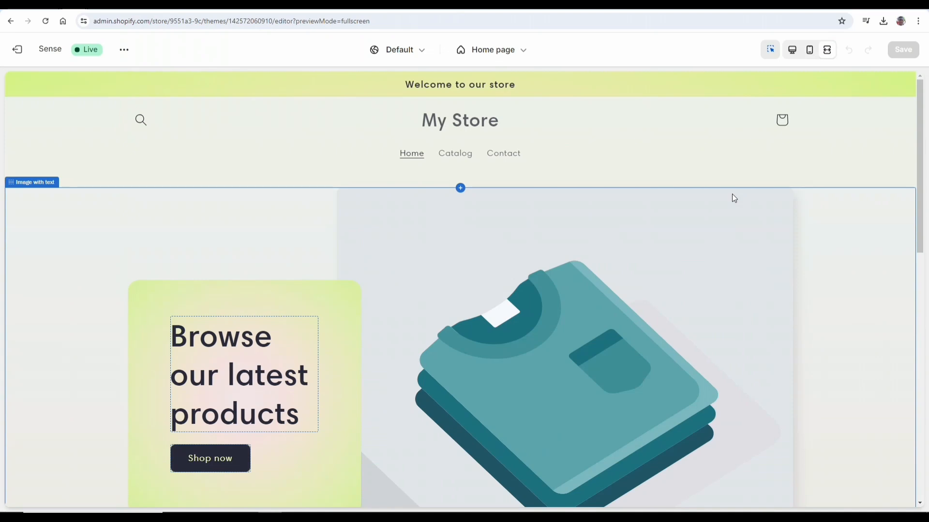
Step: Return the preview to desktop view and review how the home page sections are arranged
left_click(792, 49)
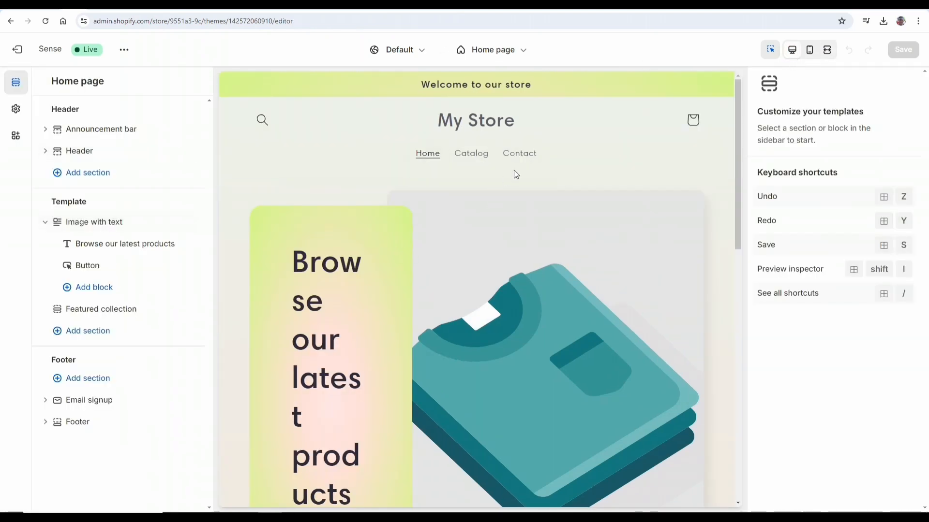
scroll(477, 278, "down", 3)
scroll(477, 279, "down", 2)
scroll(477, 263, "down", 2)
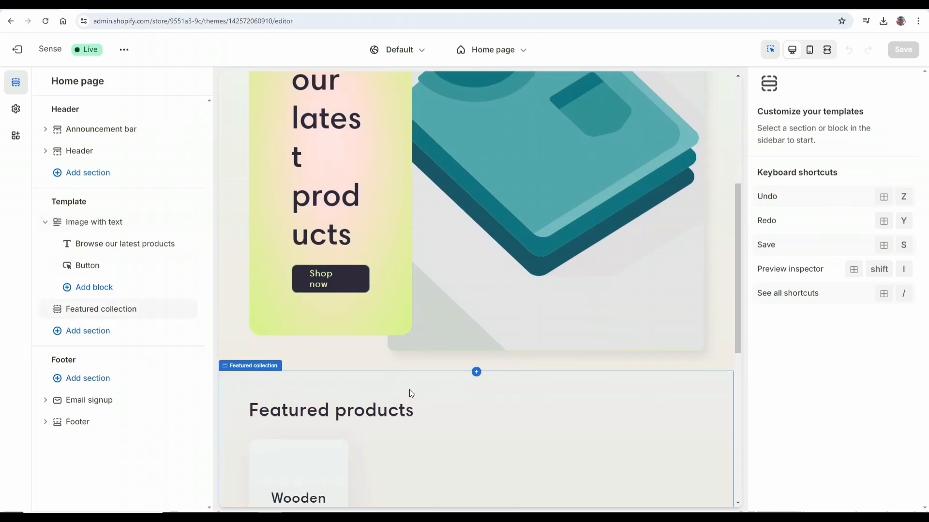
scroll(297, 410, "down", 3)
scroll(446, 355, "up", 10)
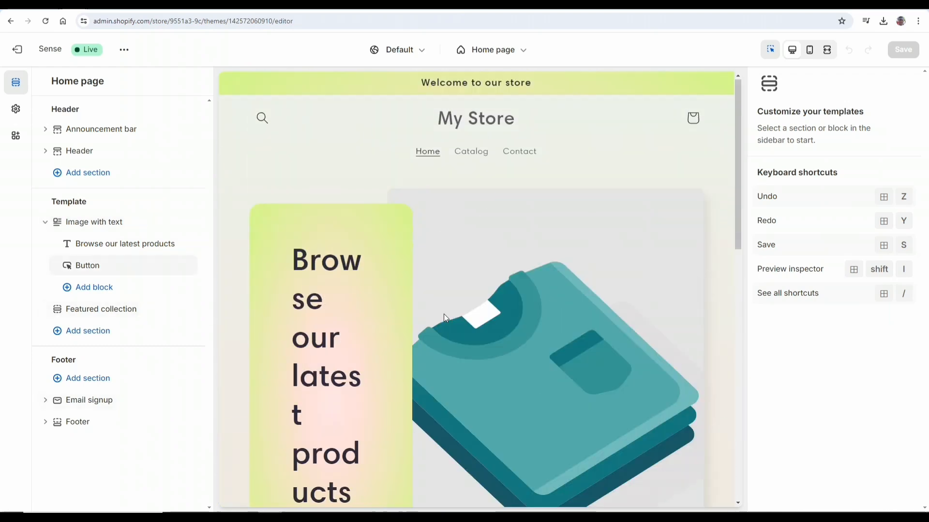
scroll(411, 241, "down", 4)
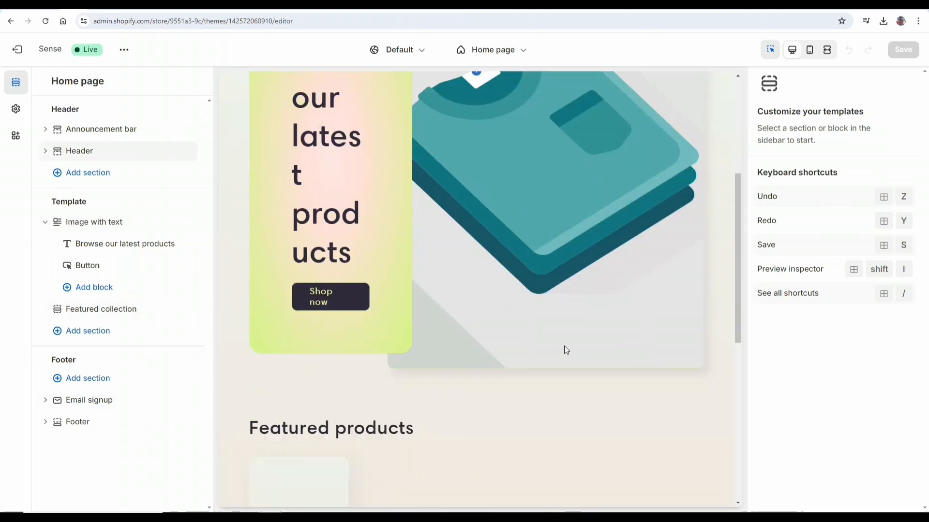
scroll(561, 338, "up", 5)
scroll(552, 335, "down", 7)
scroll(541, 335, "up", 5)
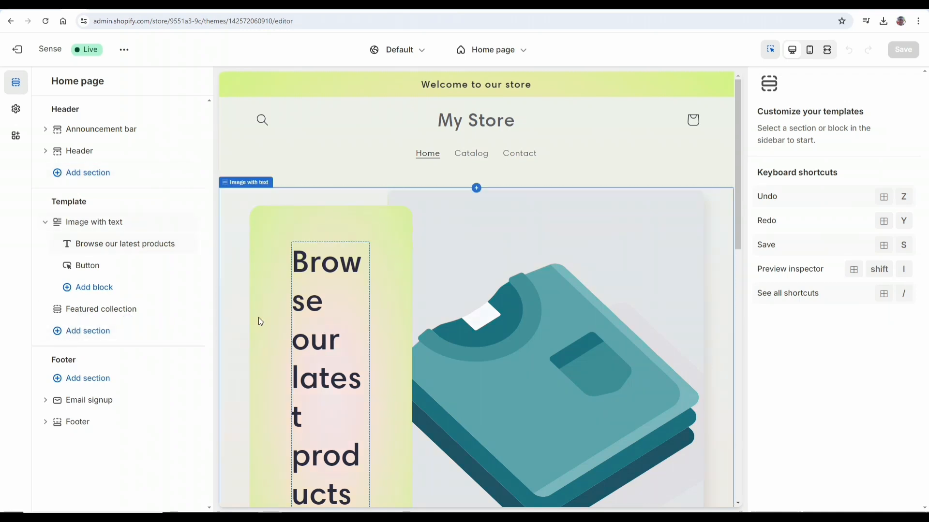
Step: Show the settings of the Image with text section and of the Featured collection section
scroll(253, 287, "down", 6)
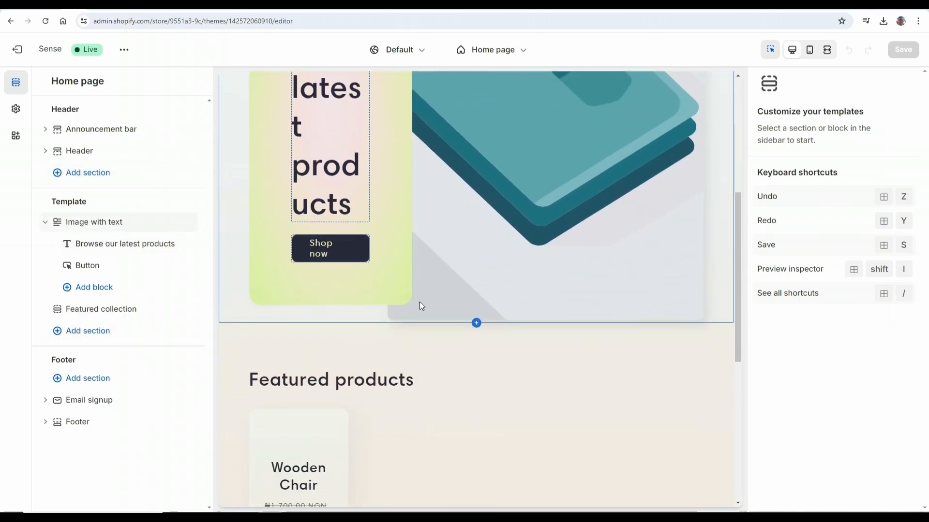
left_click(482, 269)
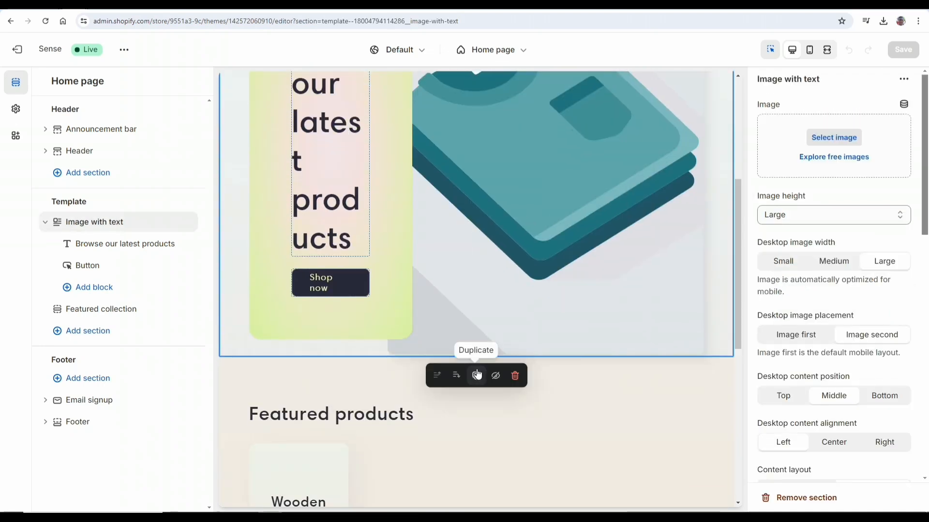
left_click(646, 412)
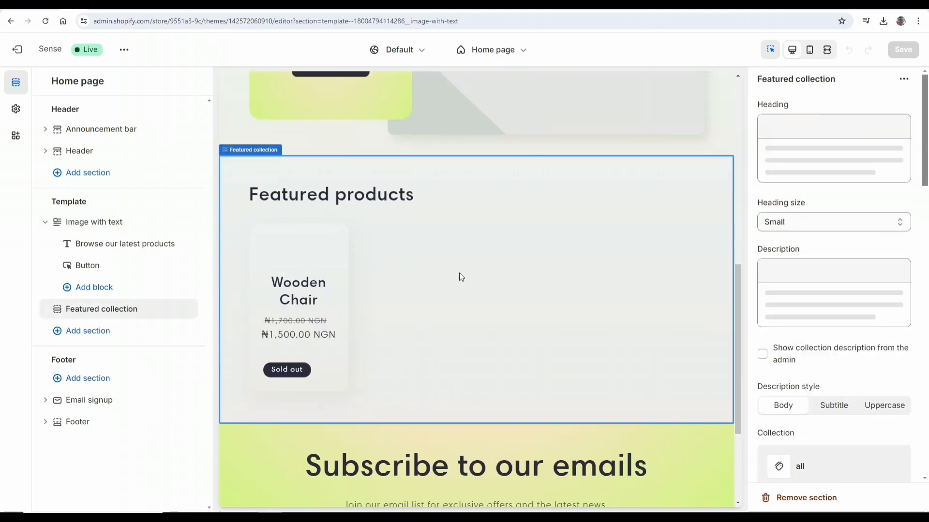
Step: Add a Multicolumn section between the Image with text and Featured collection sections
scroll(487, 191, "up", 3)
left_click(477, 283)
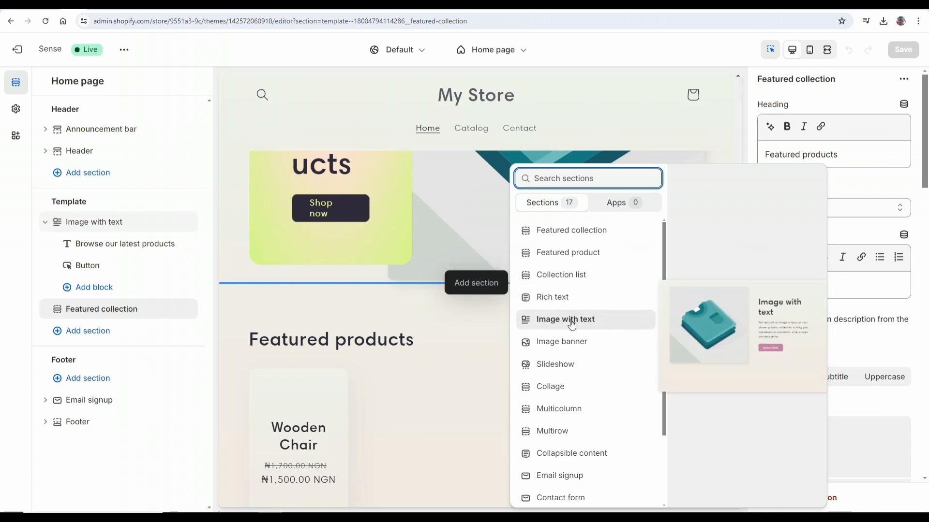
scroll(571, 322, "down", 2)
scroll(564, 324, "up", 2)
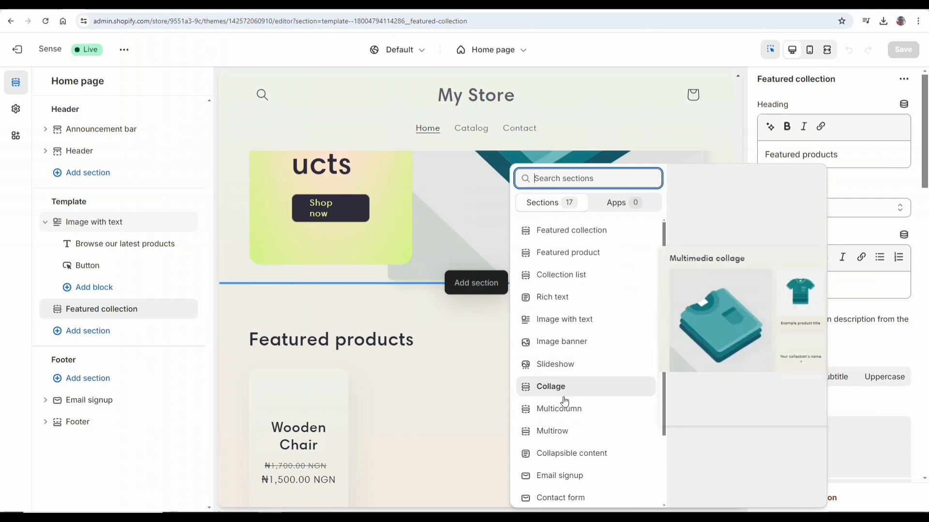
scroll(566, 383, "down", 1)
left_click(570, 362)
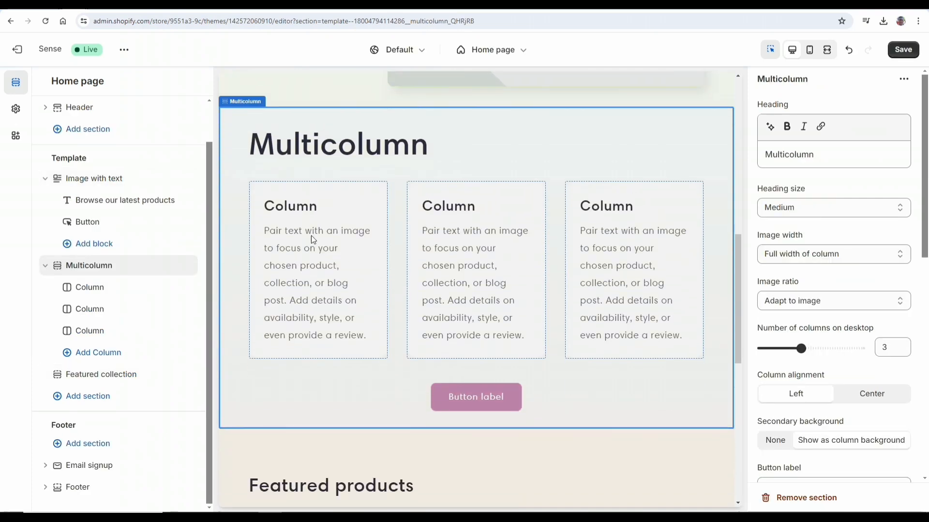
Step: Open the first column of the Multicolumn section and examine its image, heading, description and link settings
scroll(338, 261, "down", 1)
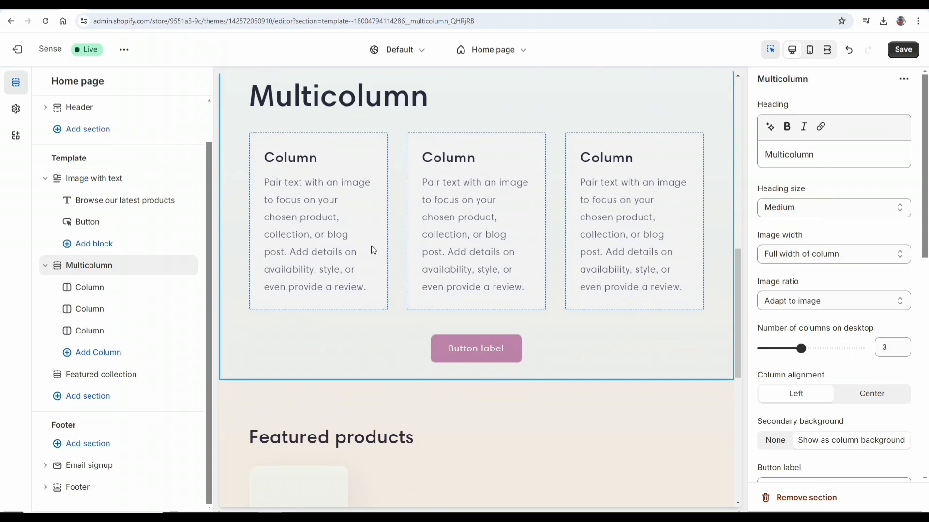
left_click(339, 166)
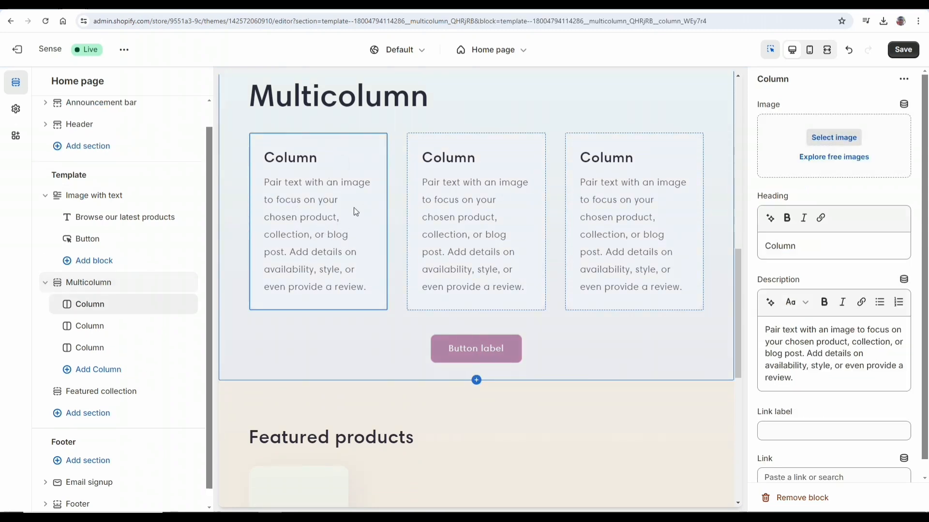
scroll(484, 239, "up", 1)
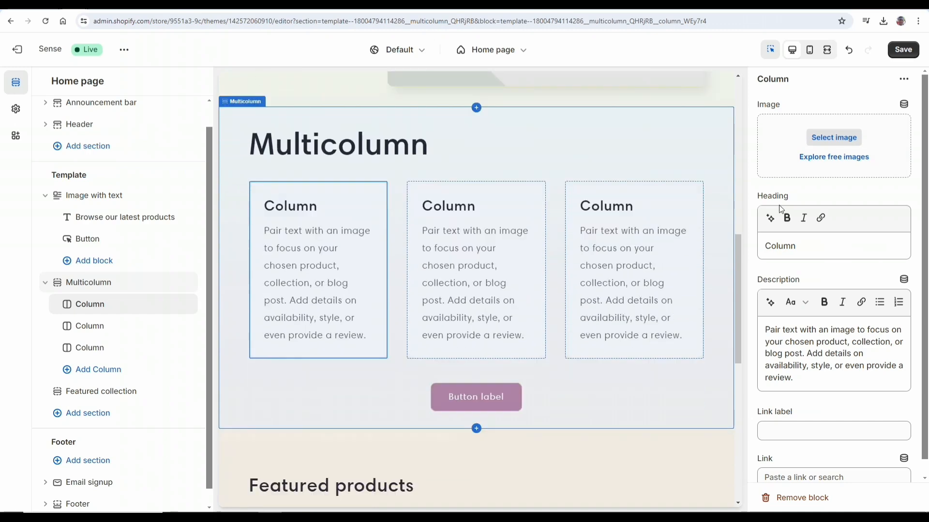
scroll(468, 288, "down", 1)
scroll(492, 207, "down", 1)
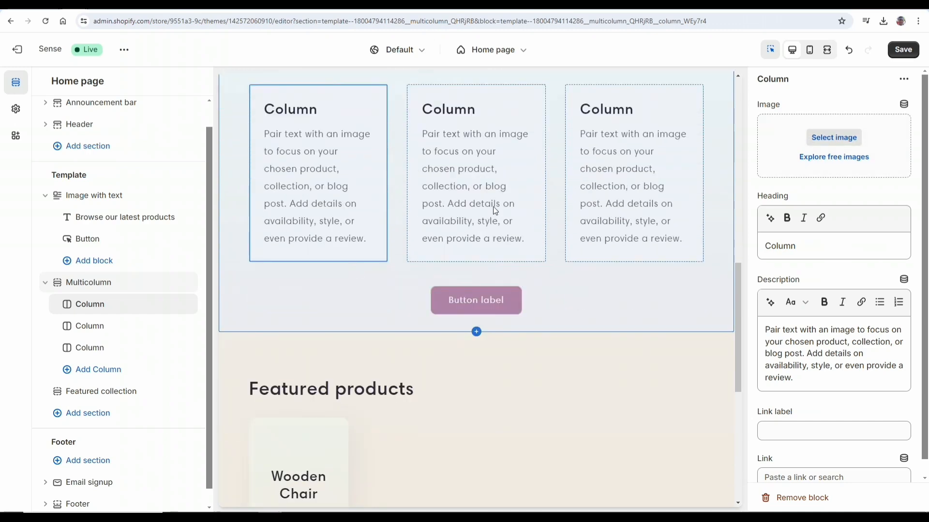
scroll(495, 314, "up", 3)
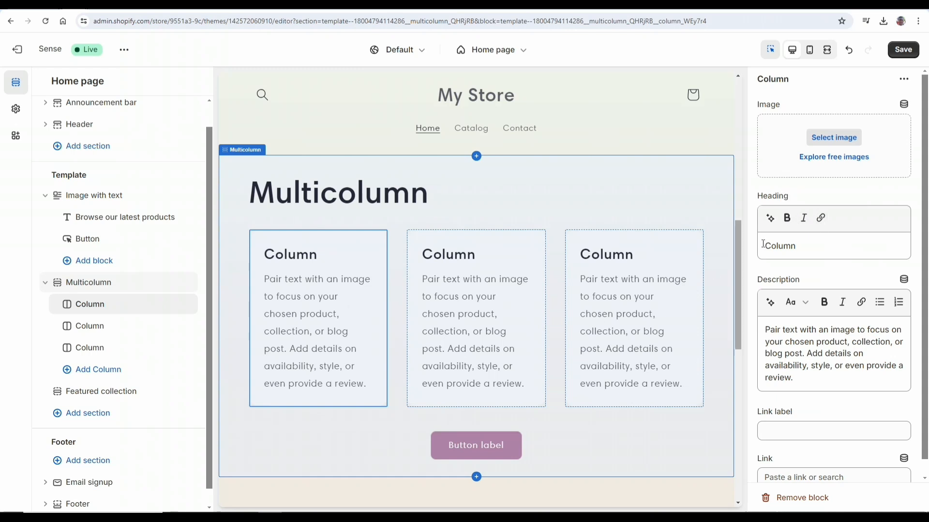
scroll(822, 342, "down", 1)
scroll(827, 358, "up", 1)
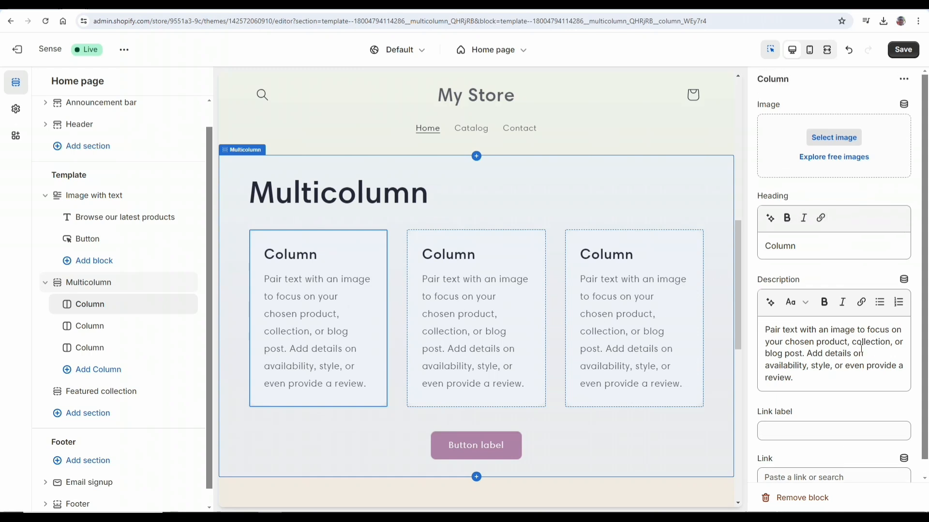
Step: Check the first column's remaining link settings and review the Multicolumn and Featured products areas in the preview
scroll(831, 369, "down", 1)
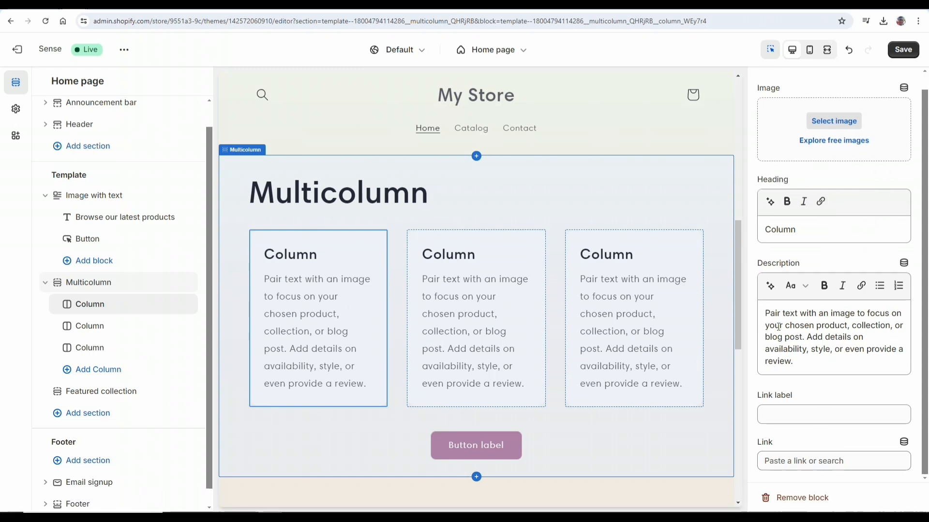
scroll(410, 334, "down", 2)
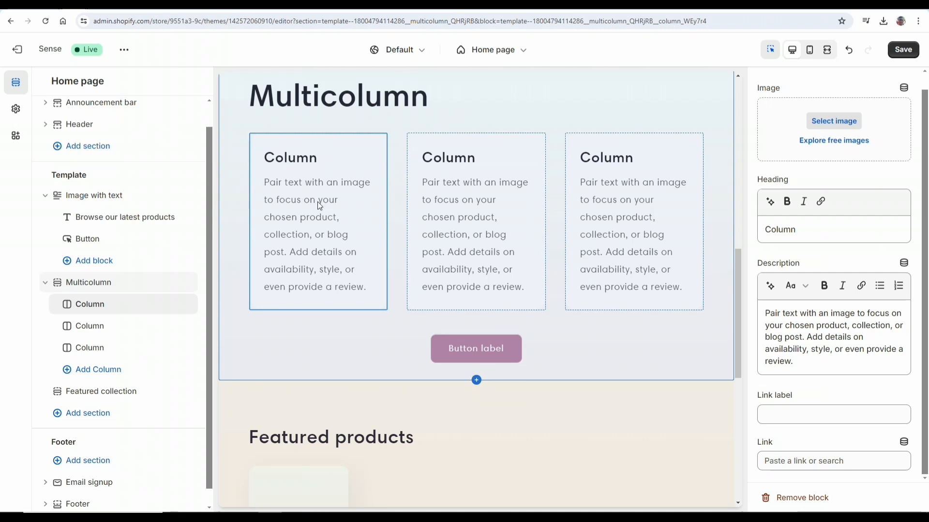
scroll(316, 212, "down", 3)
scroll(315, 214, "down", 1)
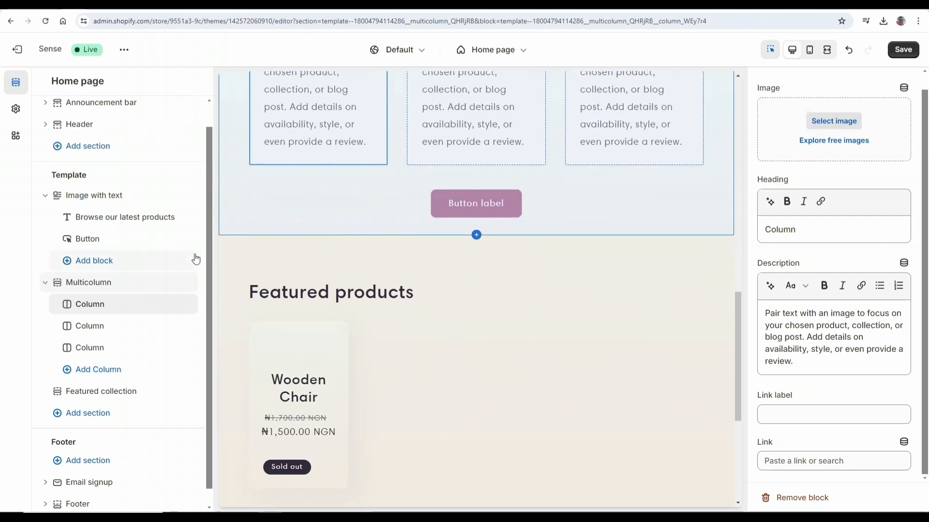
Step: Try to move the Multicolumn section within the template, and collapse the block lists of the Image with text and Multicolumn sections
left_click_drag(57, 283, 53, 246)
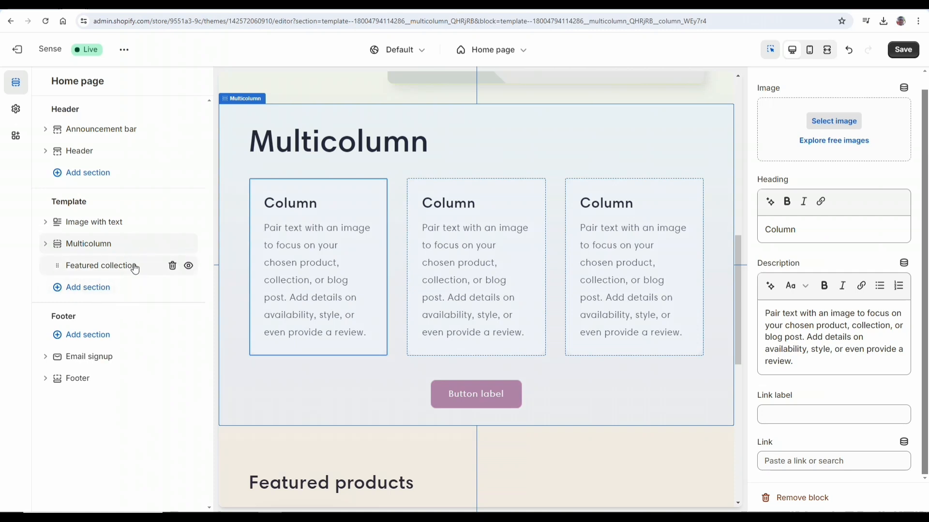
scroll(195, 260, "down", 2)
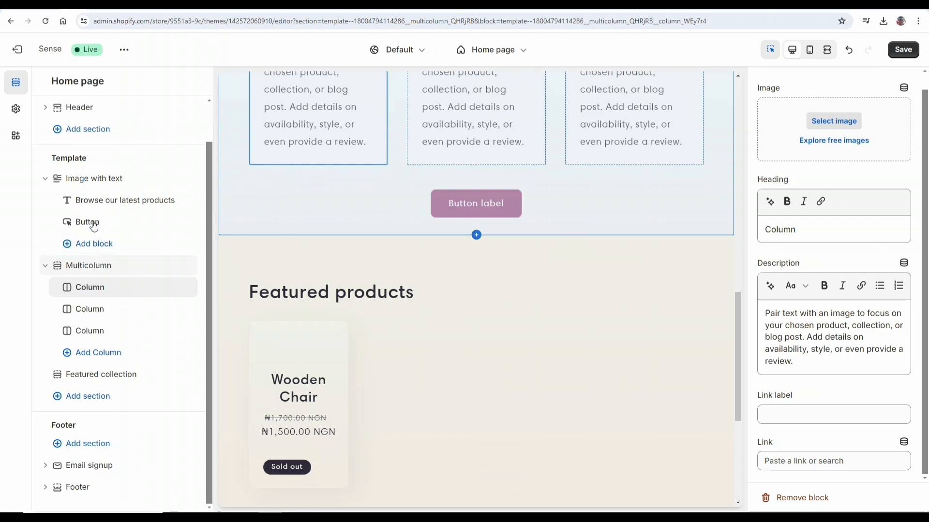
left_click(45, 179)
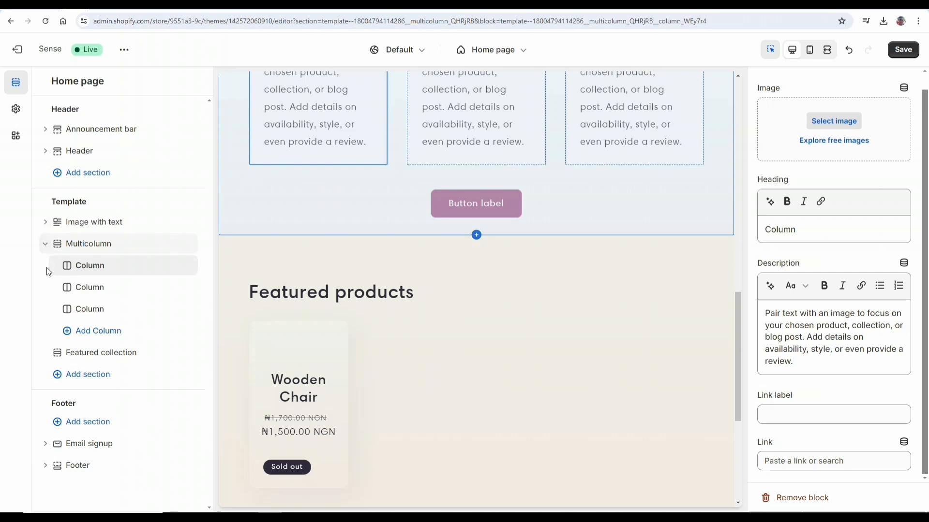
left_click(46, 222)
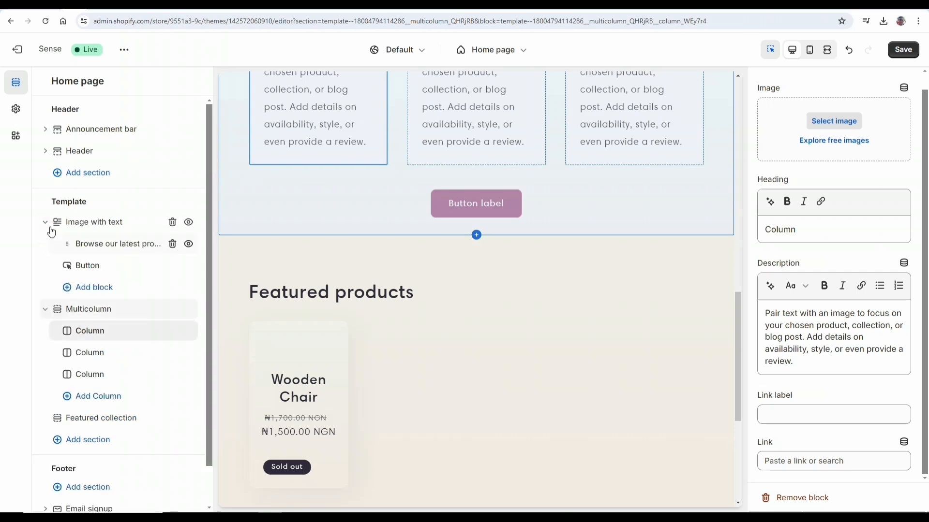
left_click(46, 222)
left_click(46, 244)
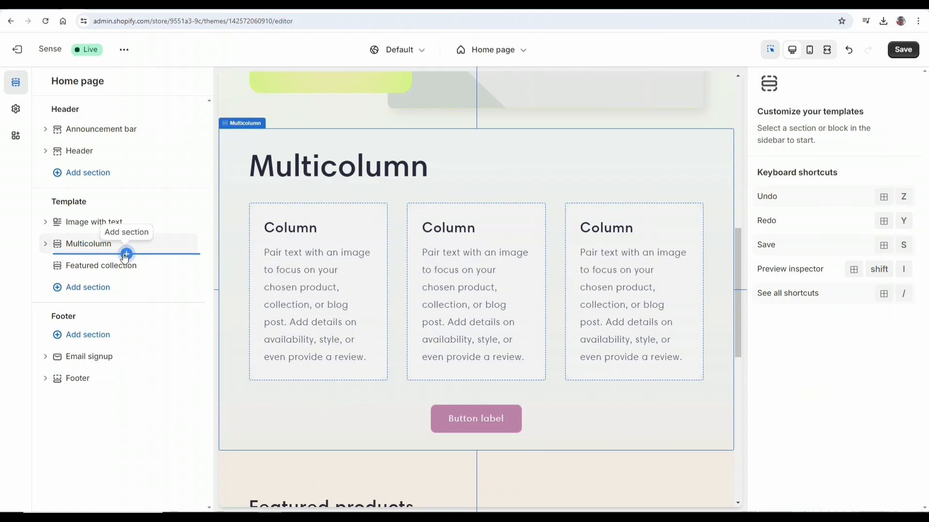
Step: Add a Featured collection section between the Multicolumn section and the existing Featured collection section
left_click(126, 255)
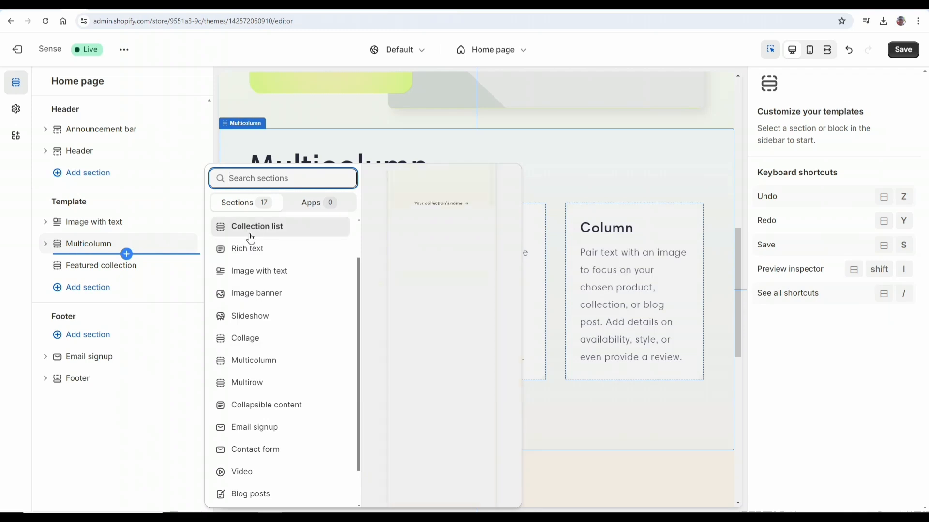
scroll(252, 232, "up", 1)
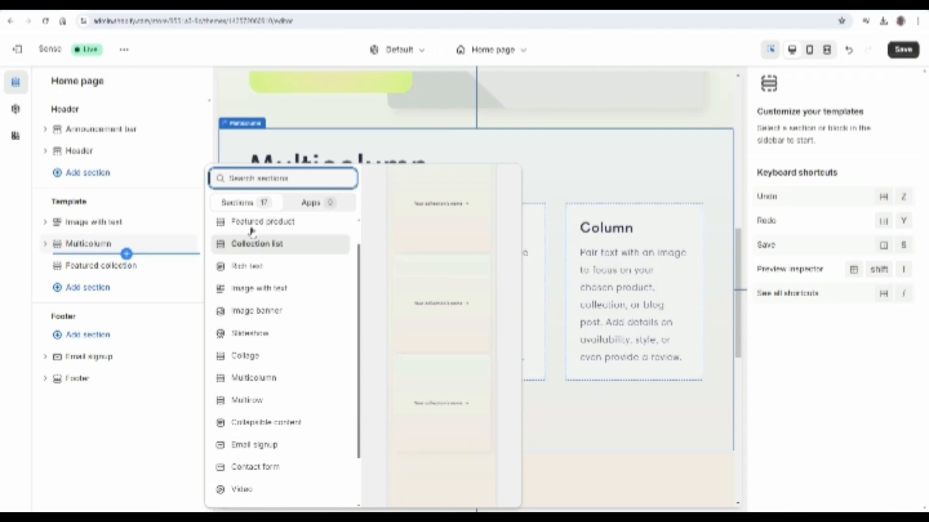
scroll(251, 232, "up", 1)
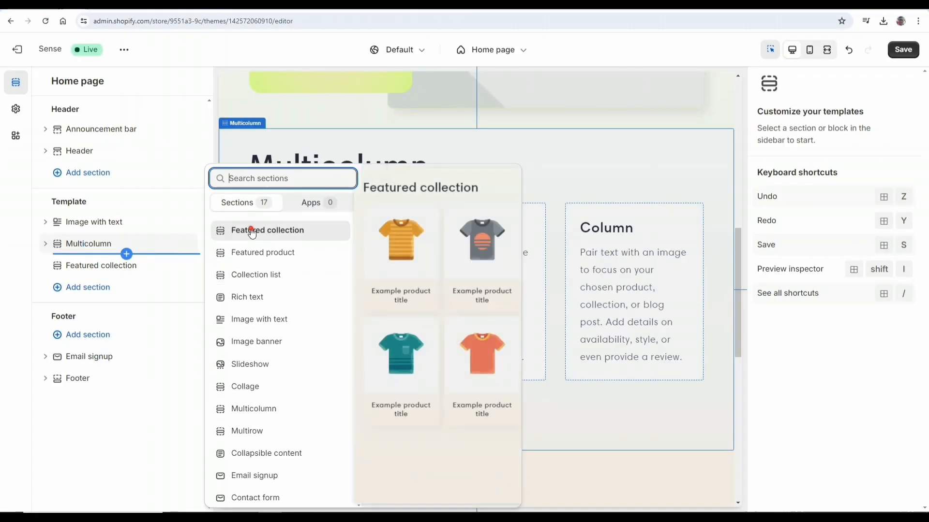
left_click(251, 232)
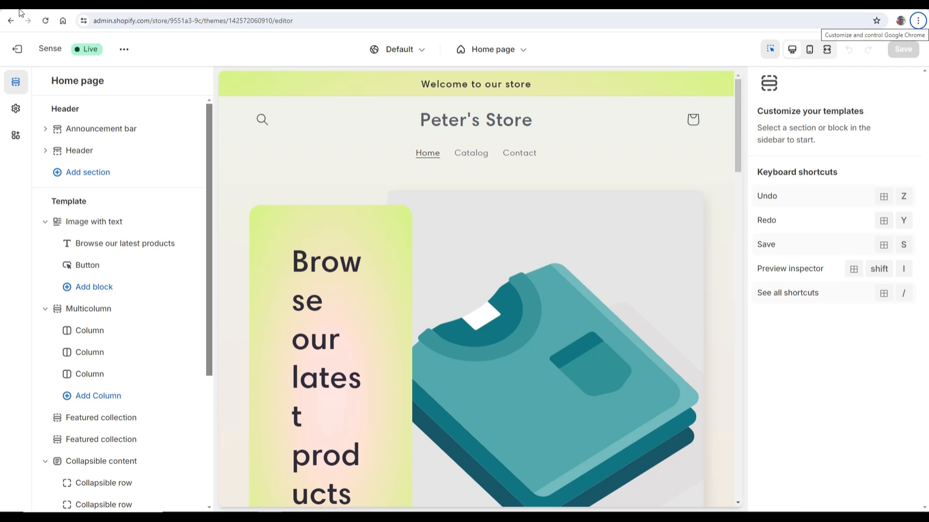
Step: Open the theme settings and look through the available categories, from Logo and Colors to Currency format and Cart
left_click(16, 110)
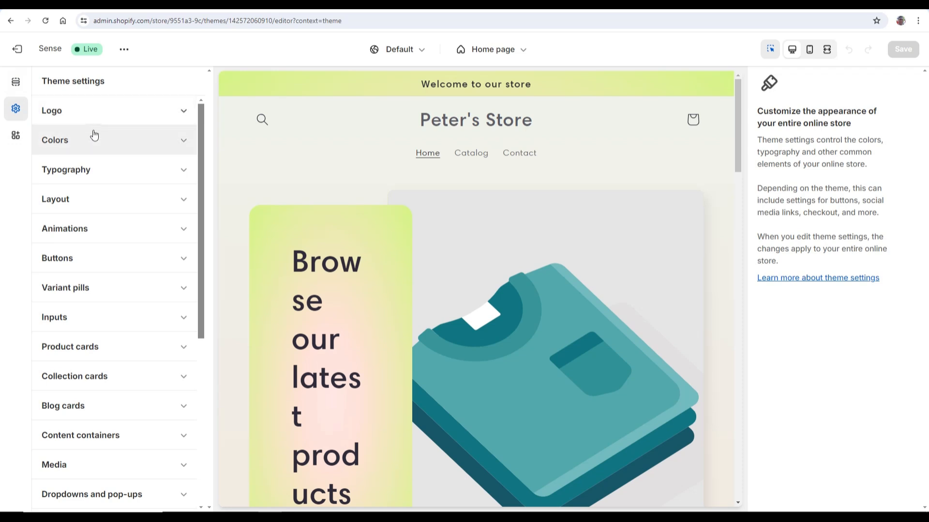
scroll(92, 127, "down", 1)
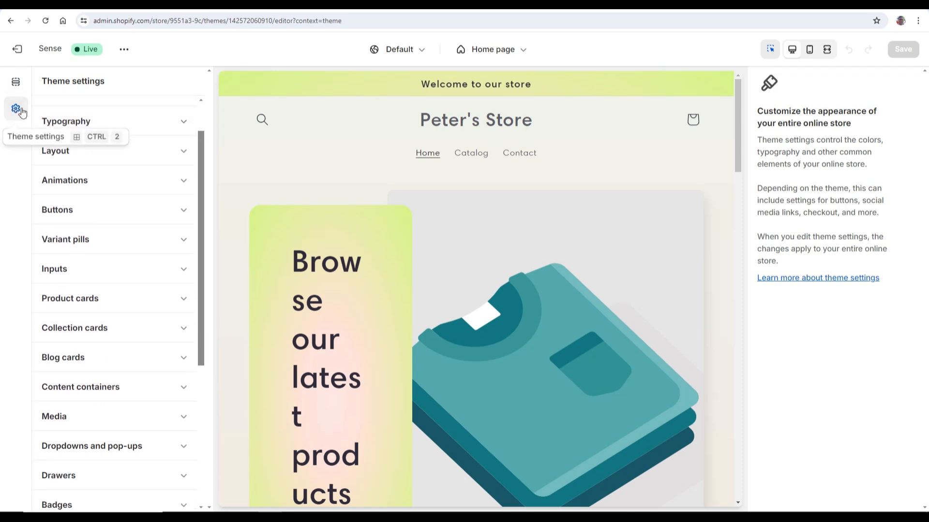
scroll(64, 129, "up", 2)
scroll(62, 145, "down", 3)
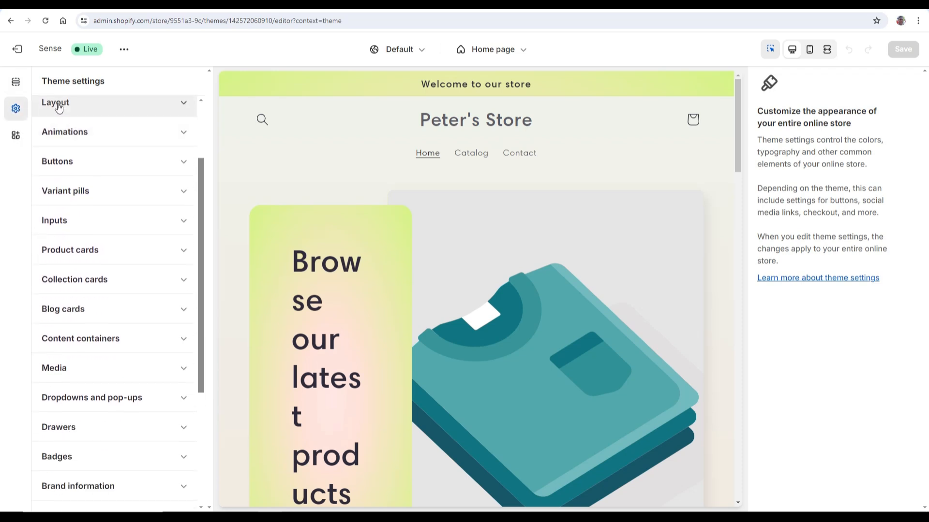
scroll(68, 121, "up", 2)
scroll(80, 192, "down", 2)
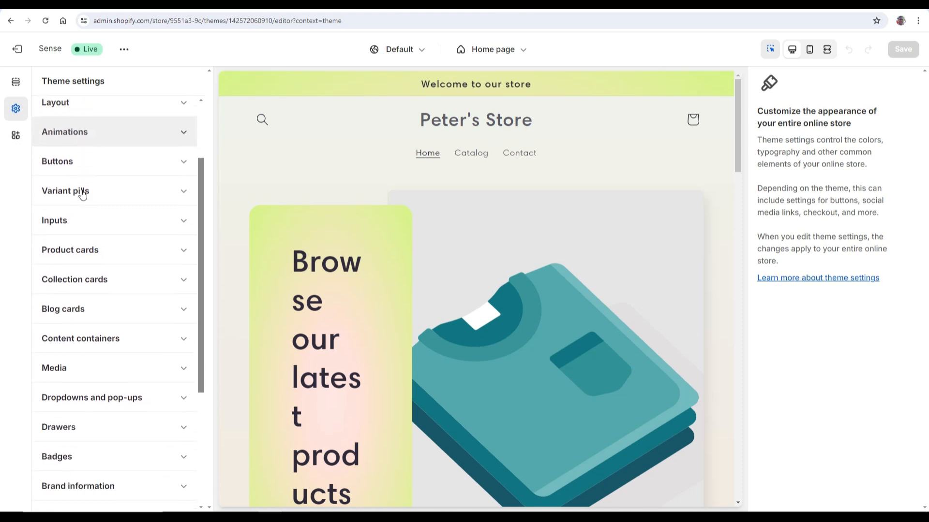
scroll(87, 179, "up", 1)
scroll(89, 151, "down", 1)
scroll(92, 170, "up", 1)
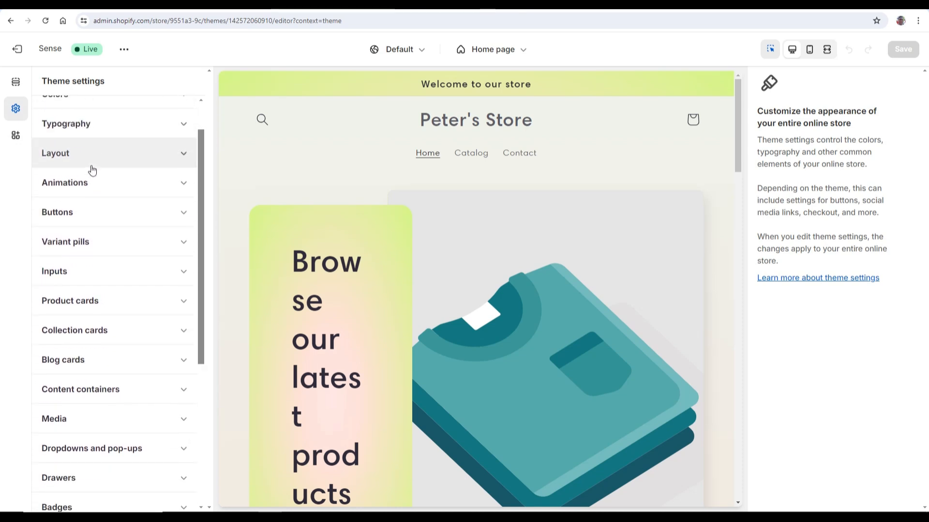
scroll(85, 185, "up", 1)
scroll(87, 196, "down", 4)
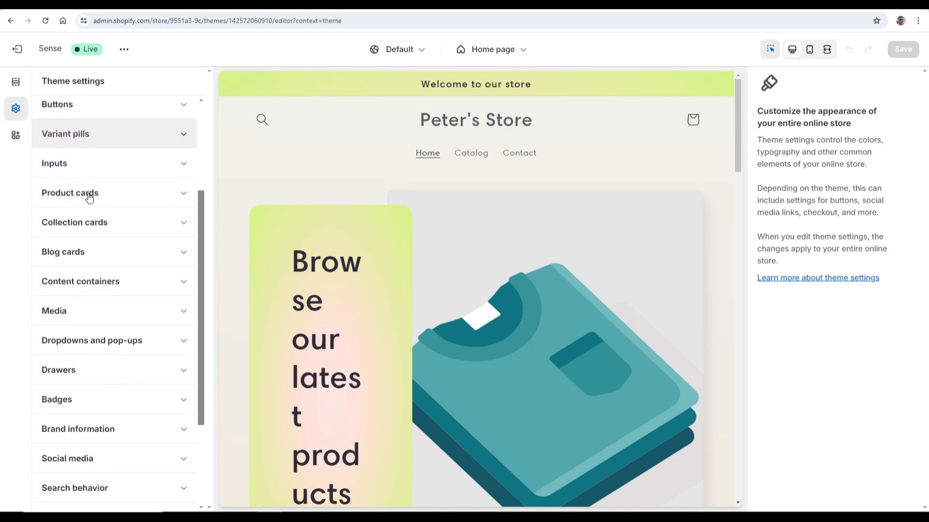
scroll(89, 196, "down", 3)
scroll(89, 197, "up", 2)
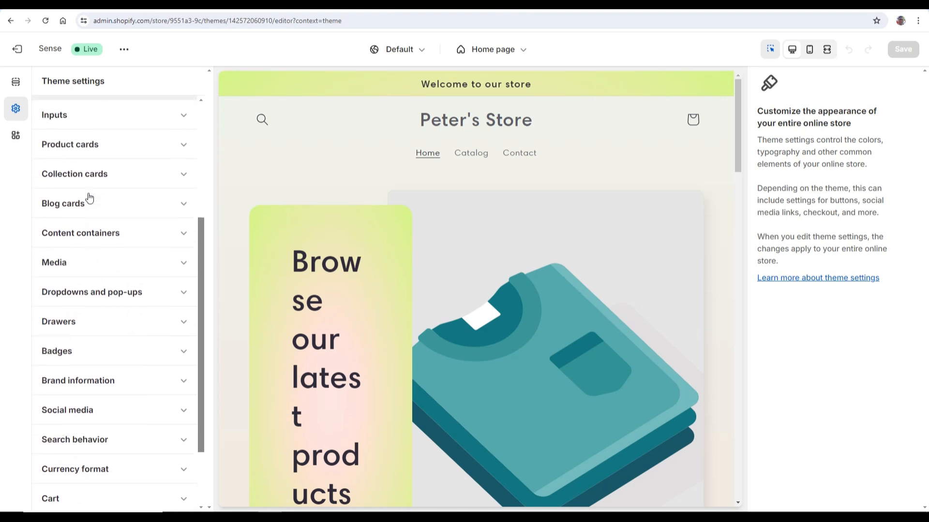
scroll(89, 197, "up", 5)
Step: Set the background of color Scheme 1 to dark brown #27211C and check it on the Multicolumn cards
left_click(70, 141)
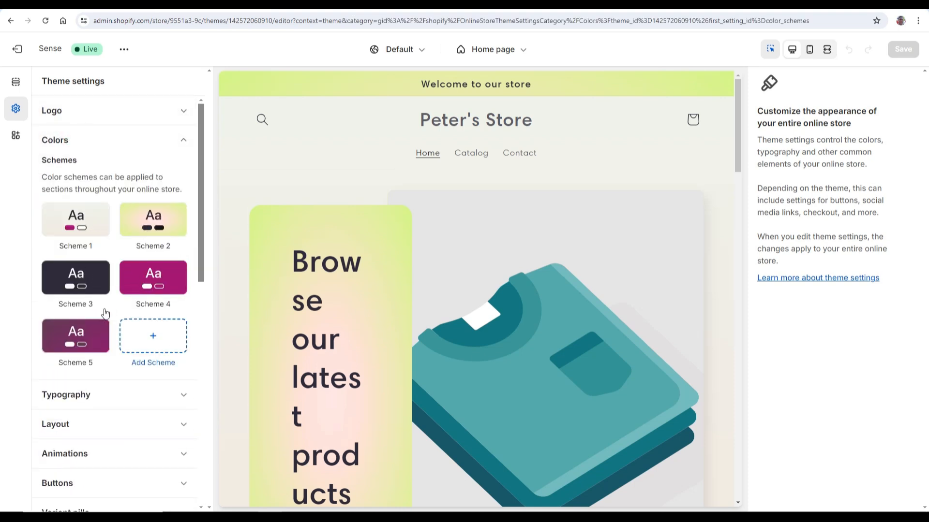
left_click(81, 222)
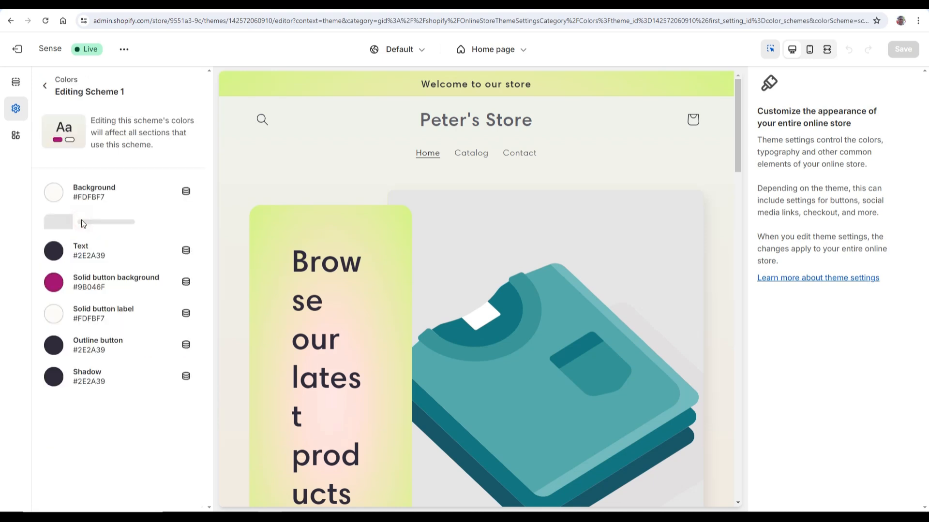
left_click(55, 193)
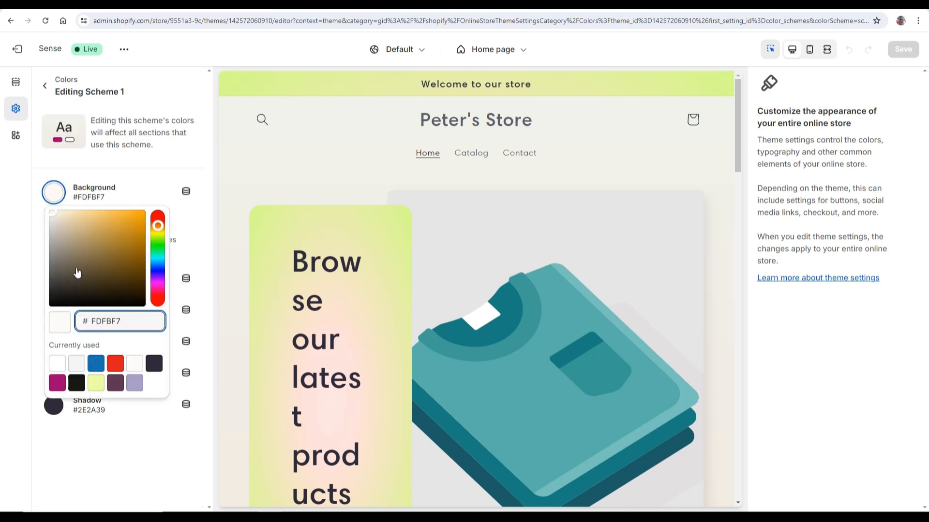
left_click_drag(78, 272, 76, 292)
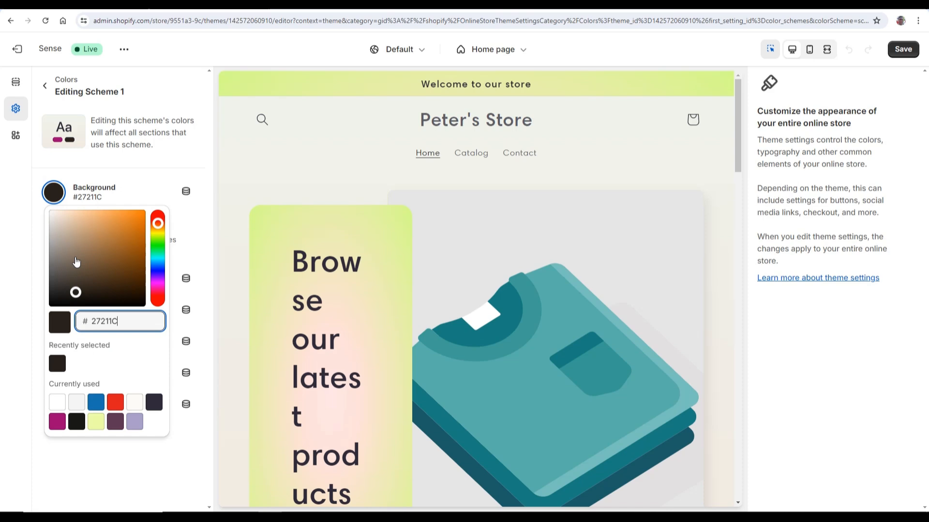
left_click(52, 193)
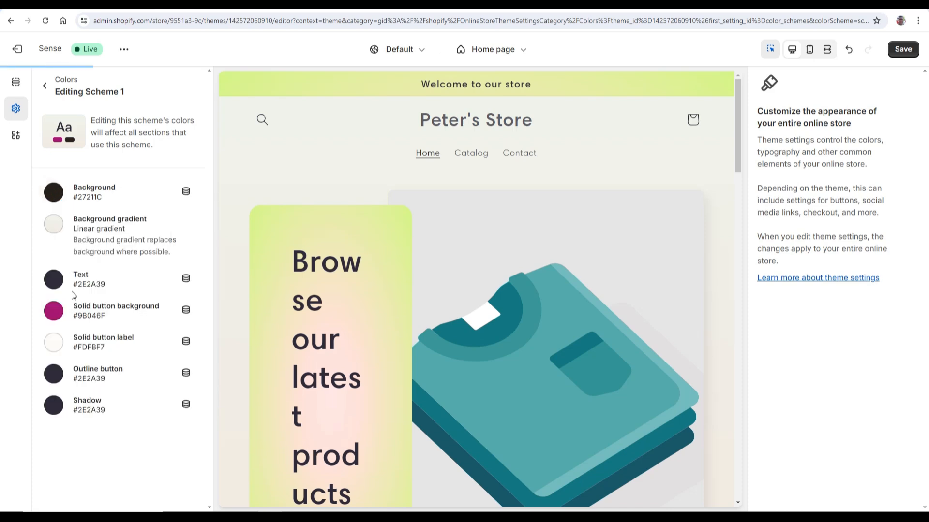
scroll(410, 250, "down", 6)
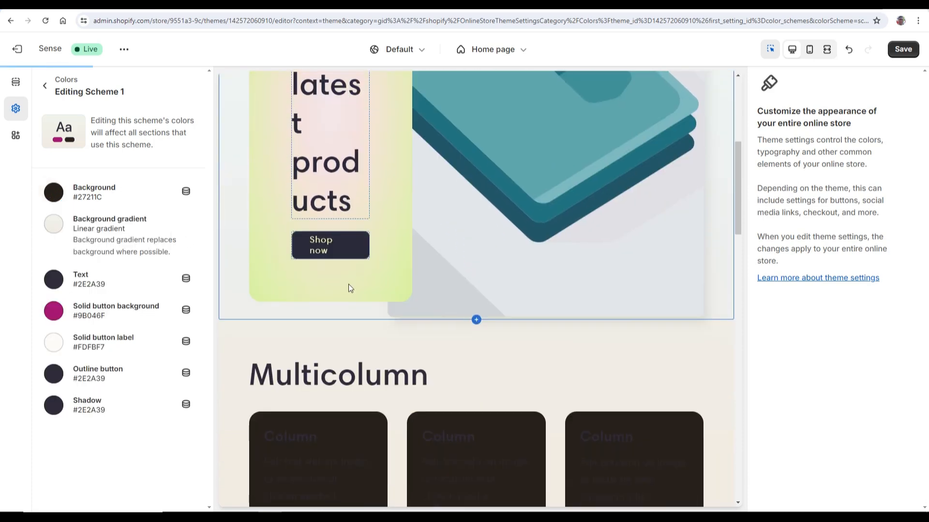
scroll(351, 288, "down", 3)
Step: Change the Scheme 1 background to light beige #E8DCCF and return to the list of color schemes
left_click(54, 192)
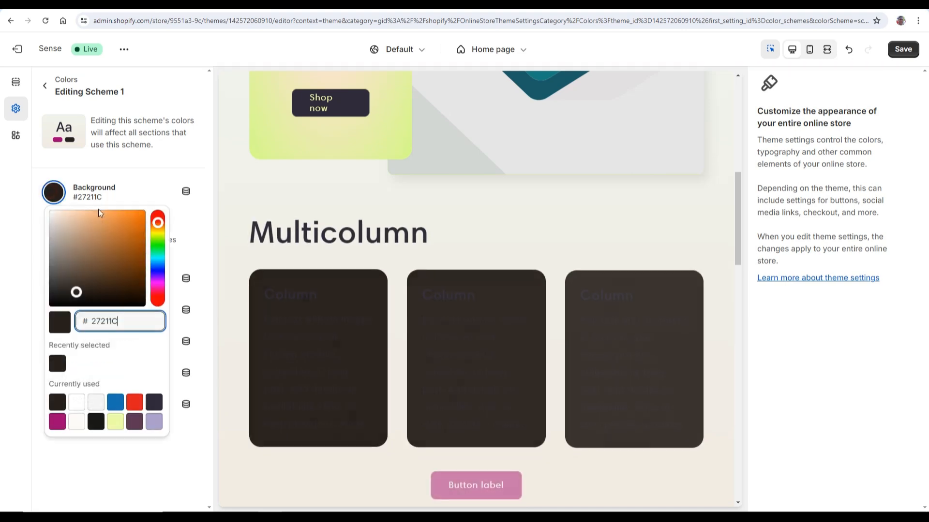
left_click_drag(99, 213, 60, 219)
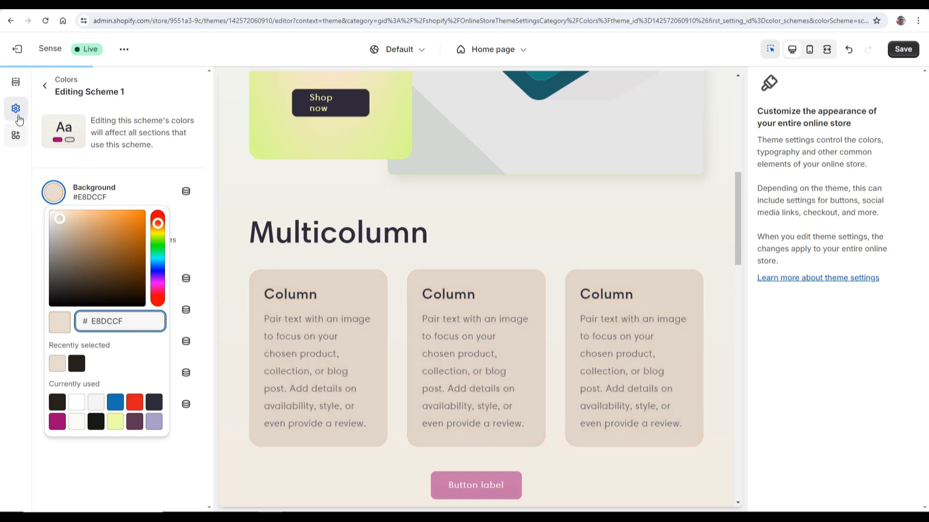
left_click(85, 151)
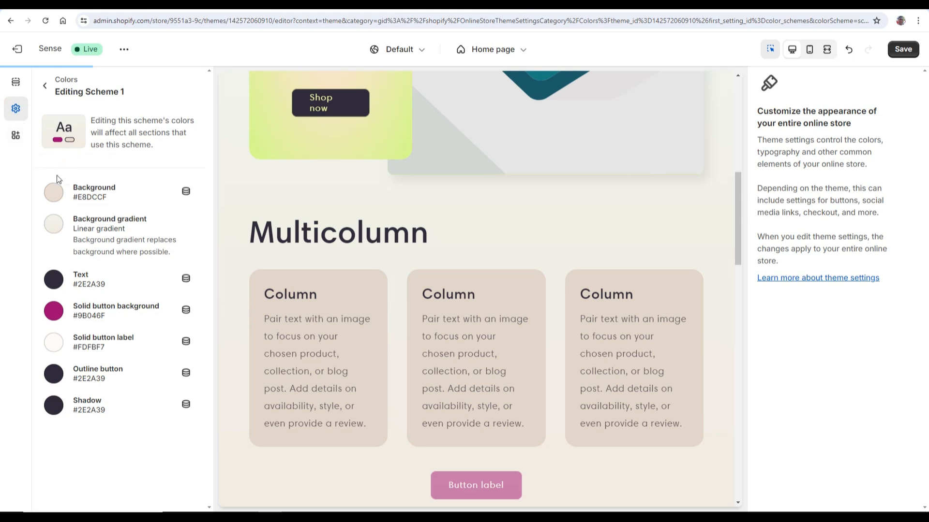
left_click(44, 86)
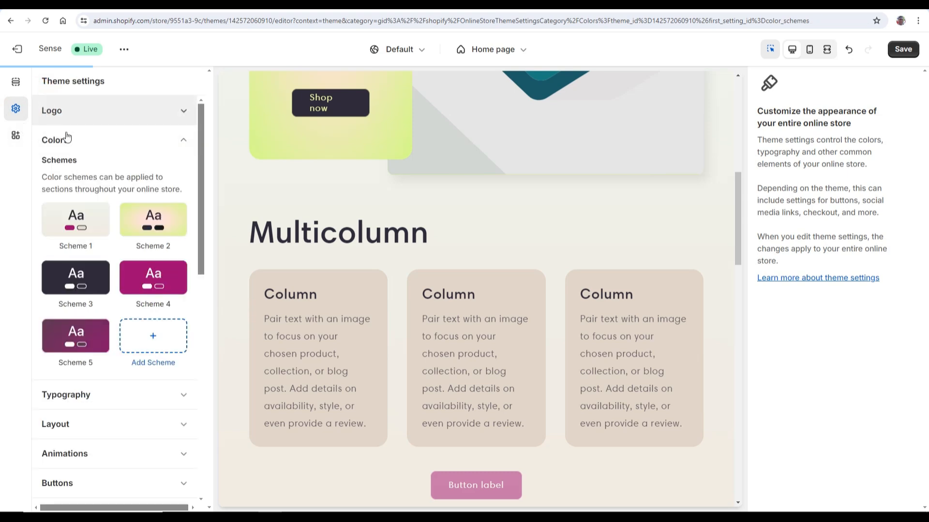
Step: Set the body font in the Typography settings to the system font Serif
scroll(91, 319, "down", 2)
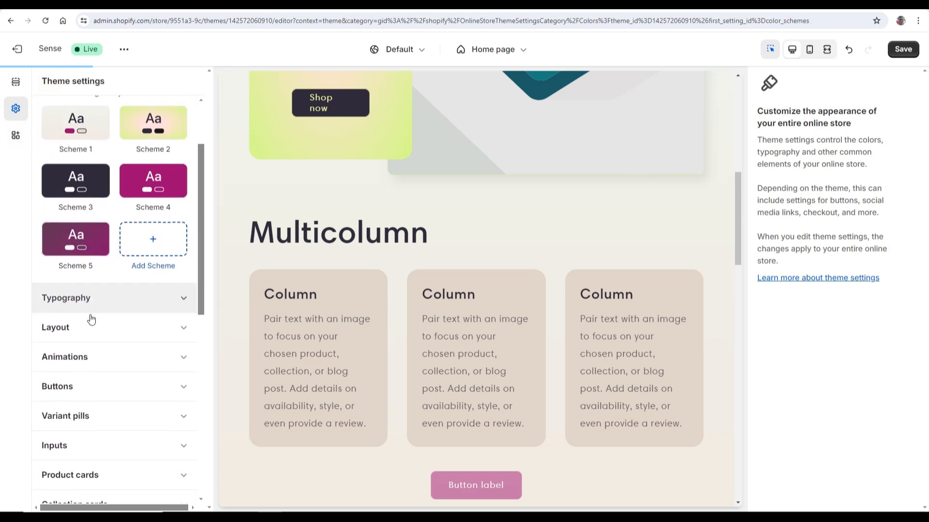
left_click(163, 285)
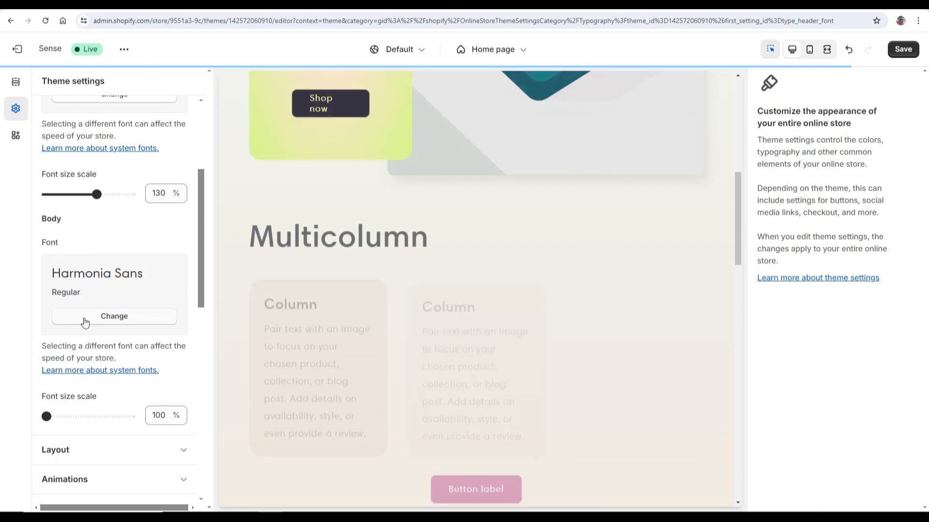
left_click(84, 318)
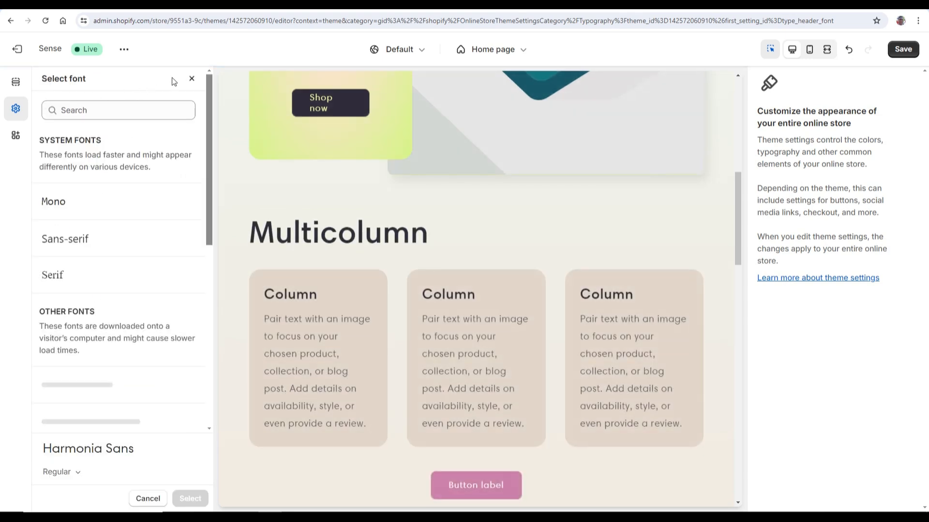
left_click(65, 212)
left_click(81, 242)
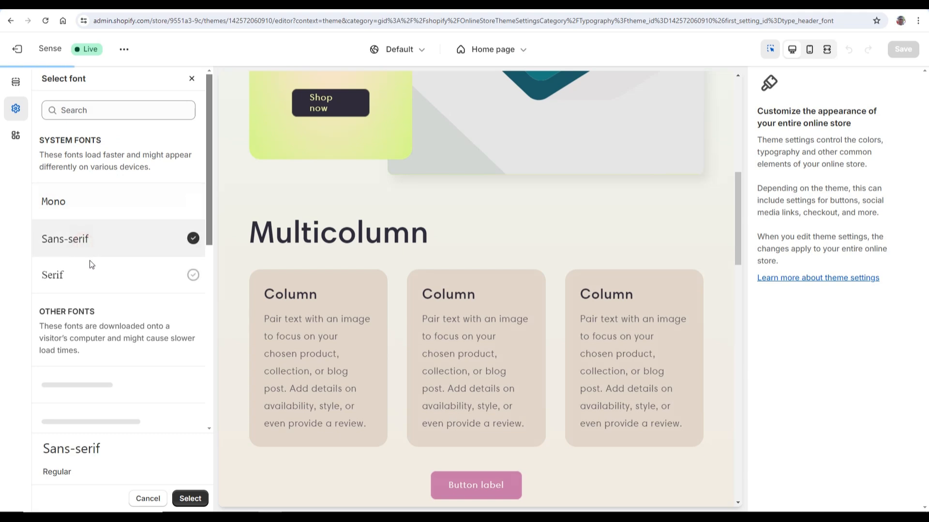
scroll(90, 249, "down", 2)
left_click(69, 182)
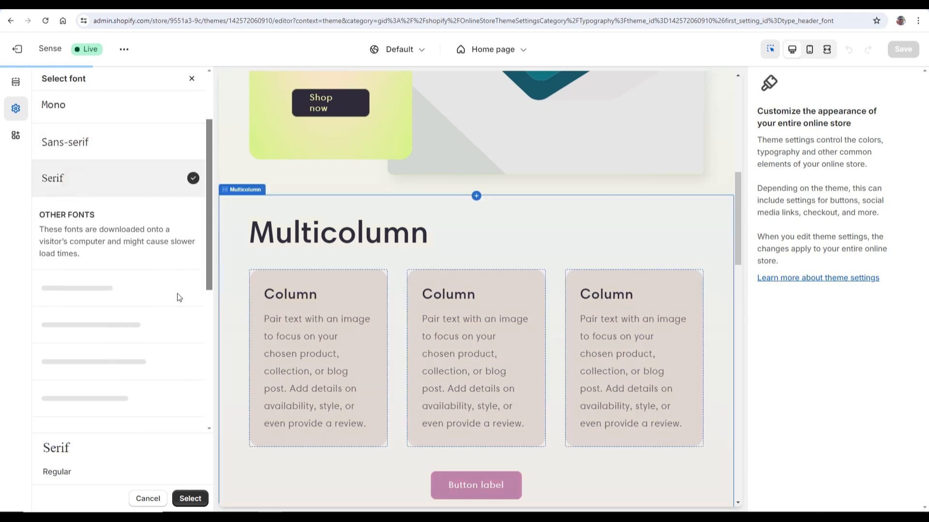
scroll(113, 238, "down", 2)
left_click(189, 499)
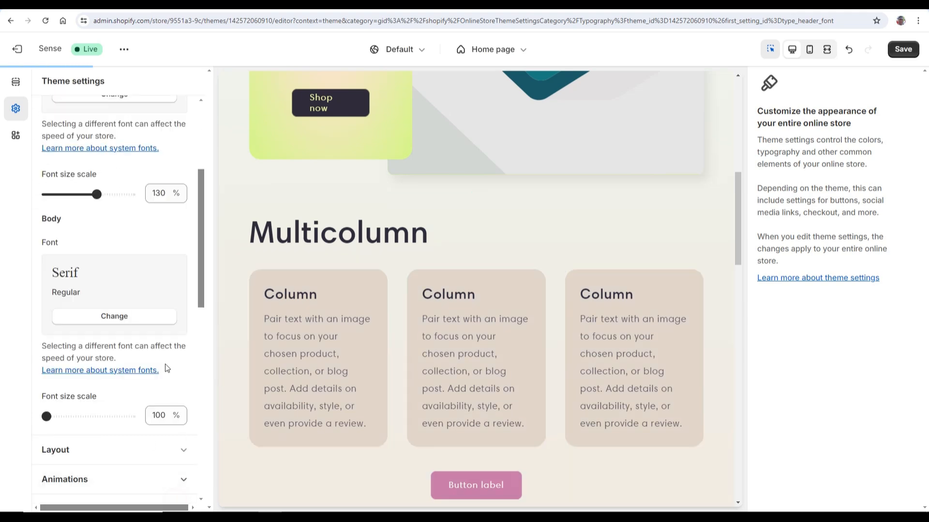
Step: Set the body font in the Typography settings to Abril Fatface
scroll(85, 288, "down", 2)
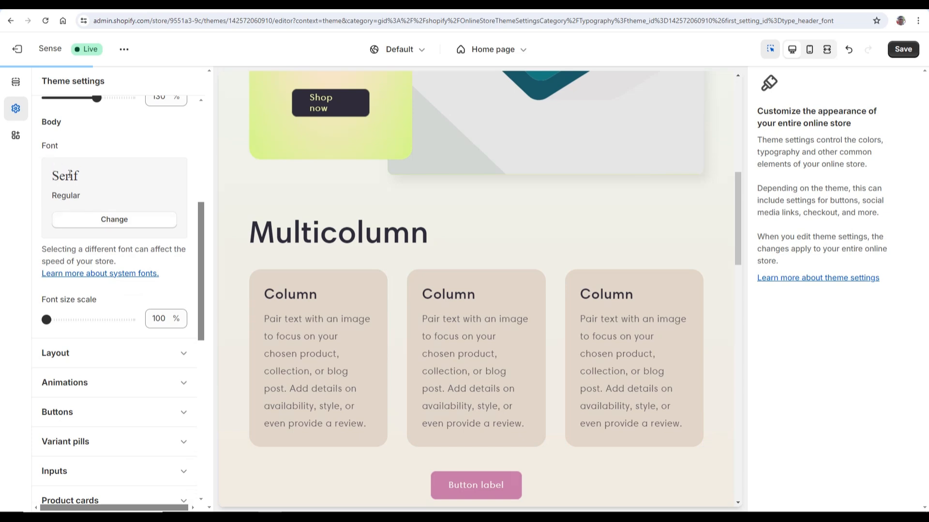
left_click(112, 218)
scroll(129, 290, "down", 5)
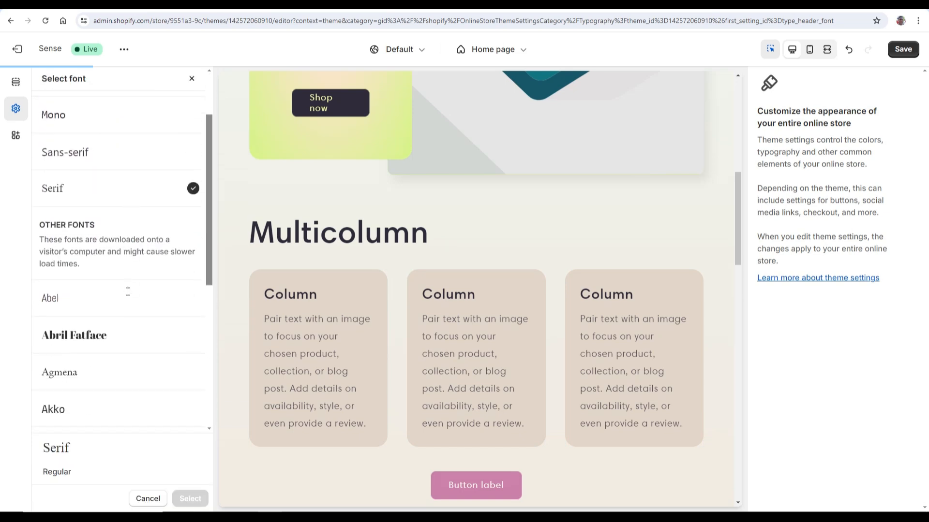
left_click(96, 181)
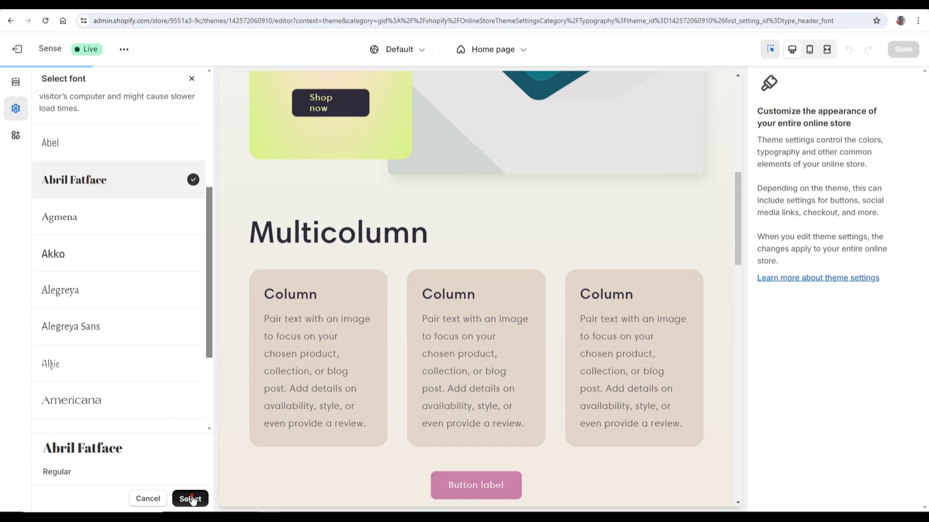
left_click(190, 499)
Step: Set the body font in the Typography settings to Americana Regular
scroll(129, 251, "down", 3)
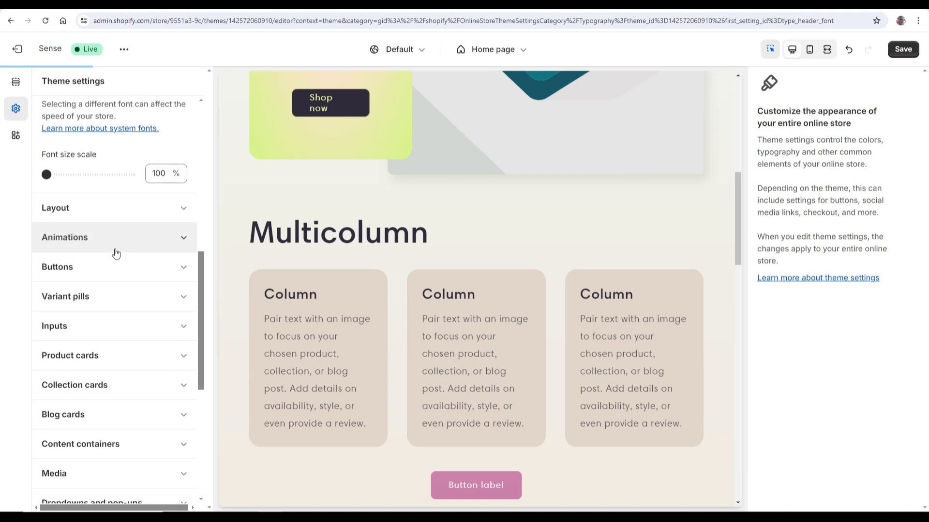
scroll(116, 253, "up", 2)
scroll(115, 161, "up", 2)
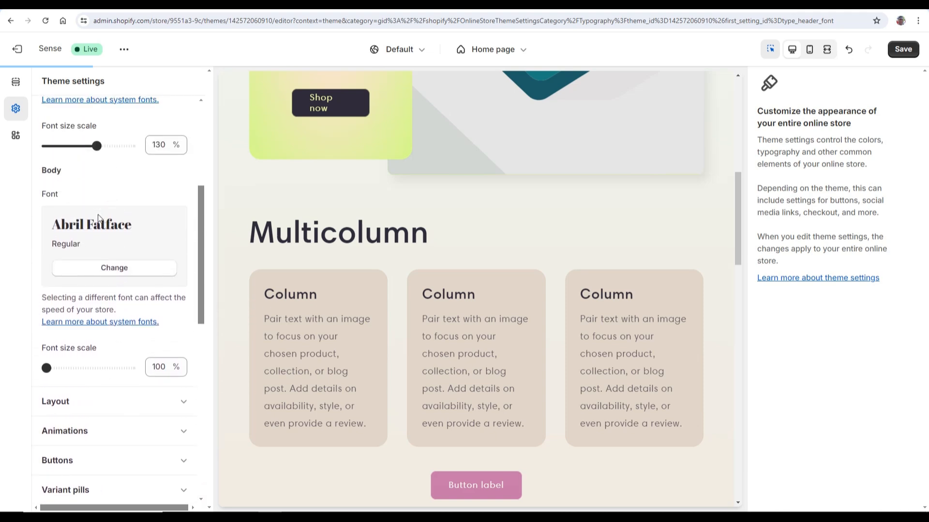
left_click(114, 267)
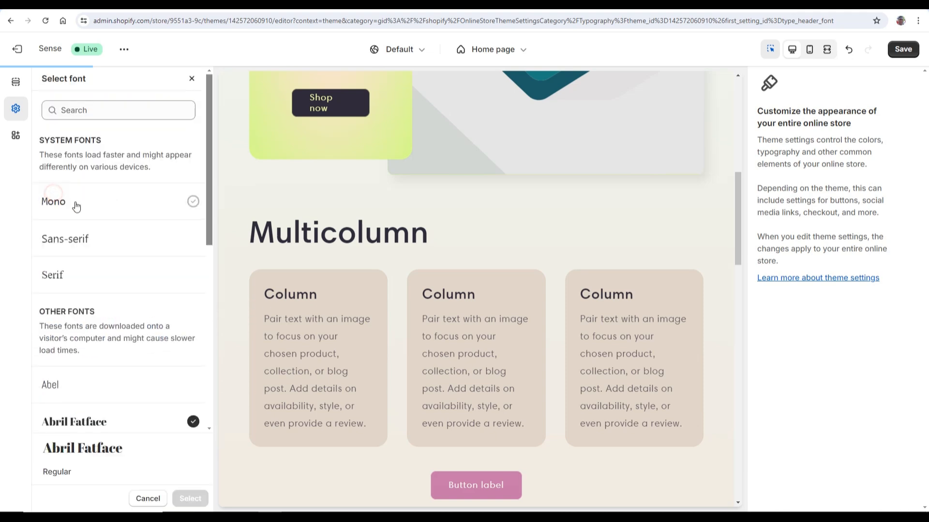
scroll(100, 246, "down", 8)
left_click(88, 261)
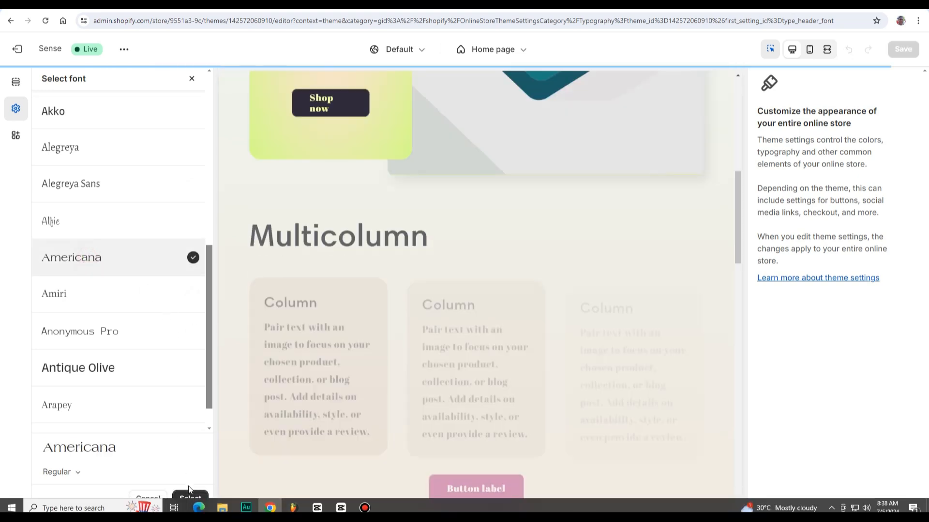
left_click(189, 495)
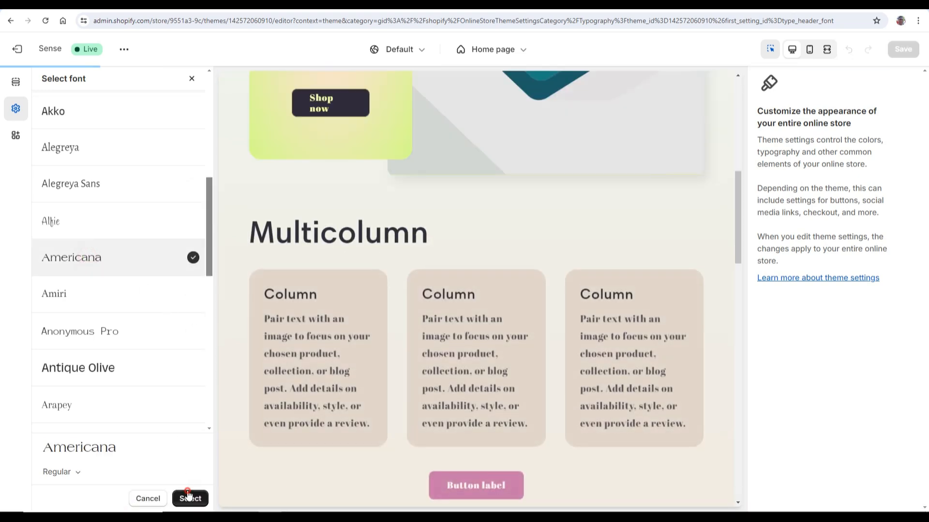
Step: Return from the theme settings to the home page section list and open the settings of the Collapsible content section
scroll(162, 365, "down", 2)
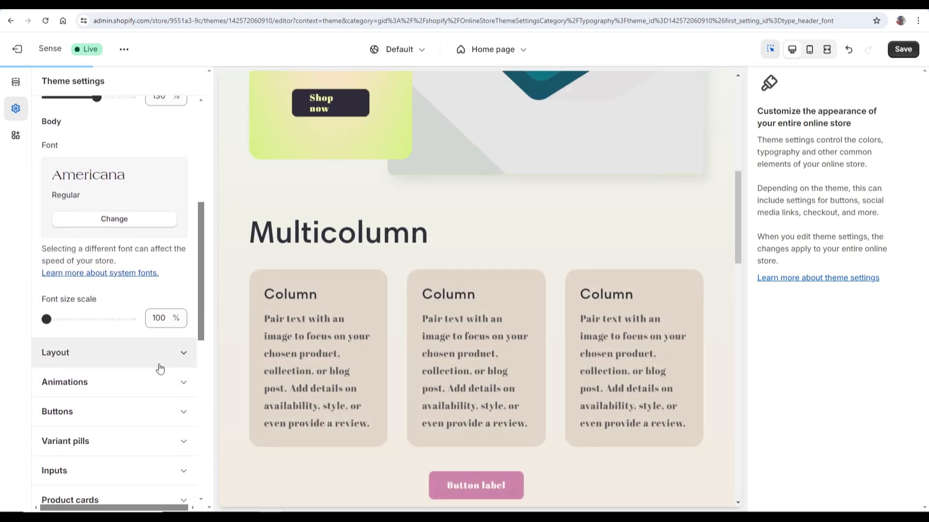
scroll(156, 371, "down", 5)
scroll(421, 307, "down", 8)
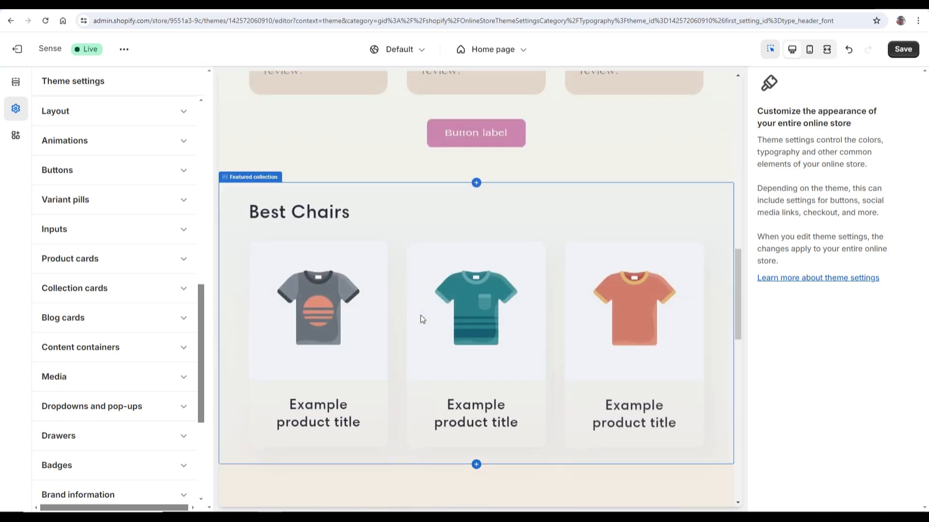
scroll(425, 334, "down", 10)
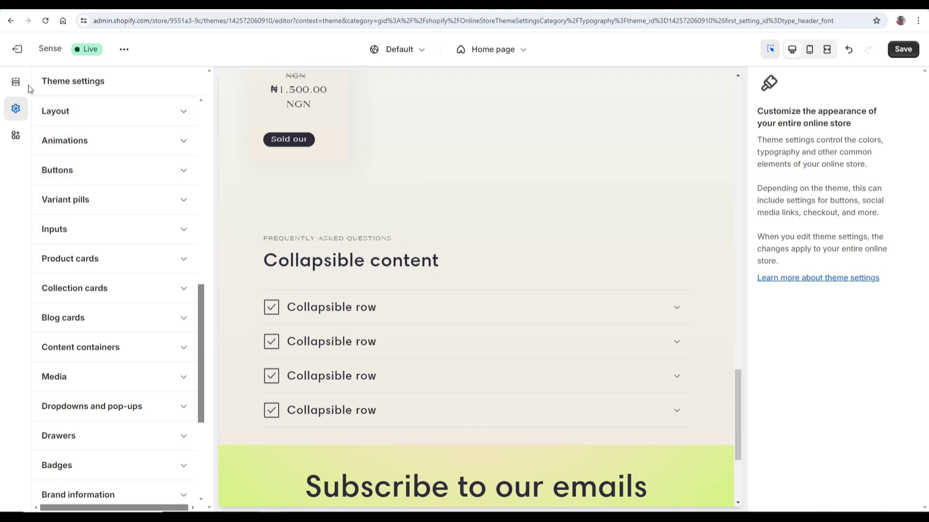
left_click(18, 111)
left_click(16, 81)
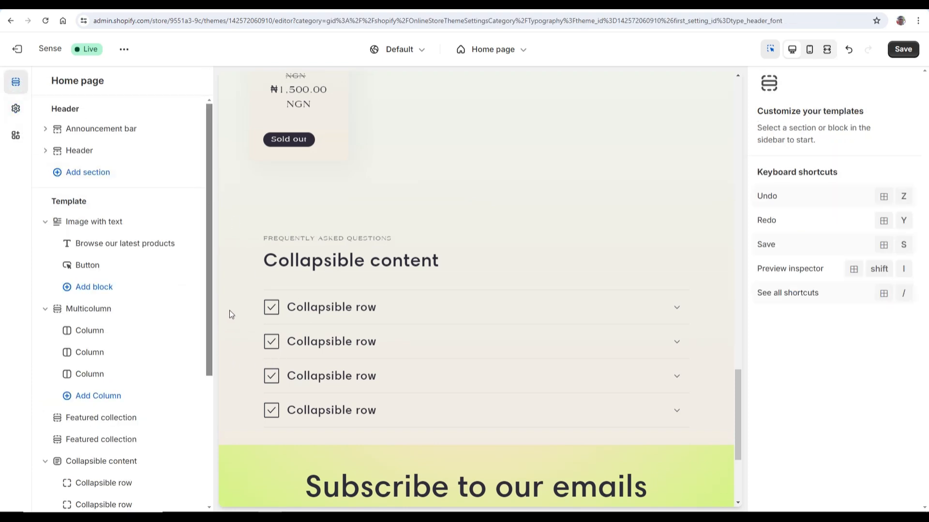
left_click_drag(209, 293, 209, 317)
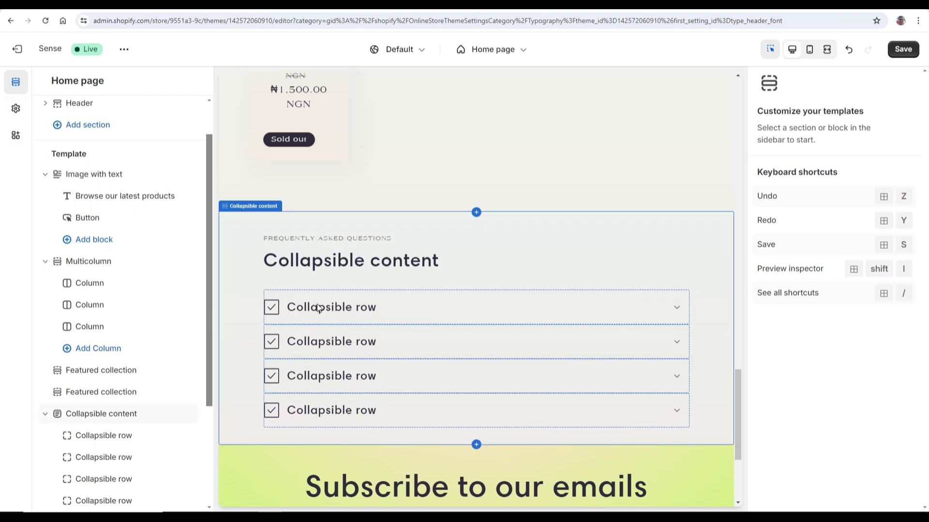
scroll(320, 300, "down", 3)
scroll(323, 299, "up", 2)
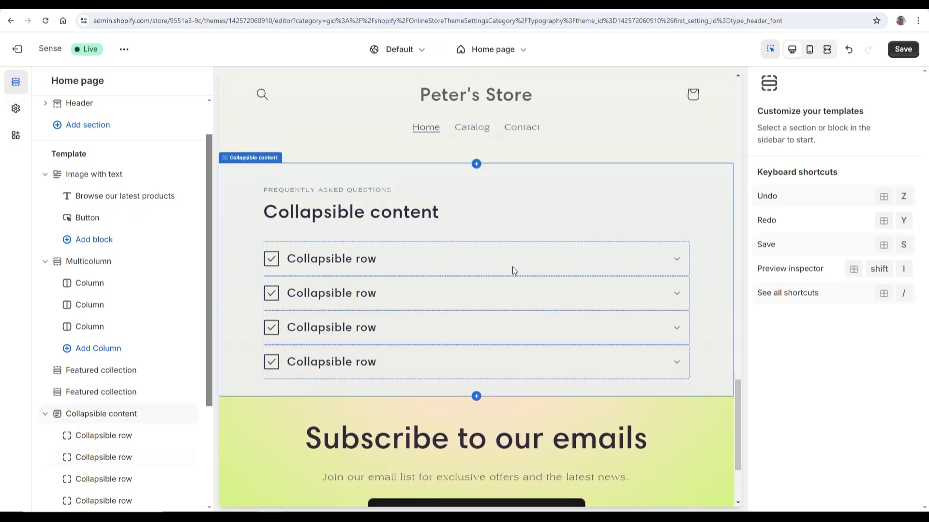
left_click(543, 211)
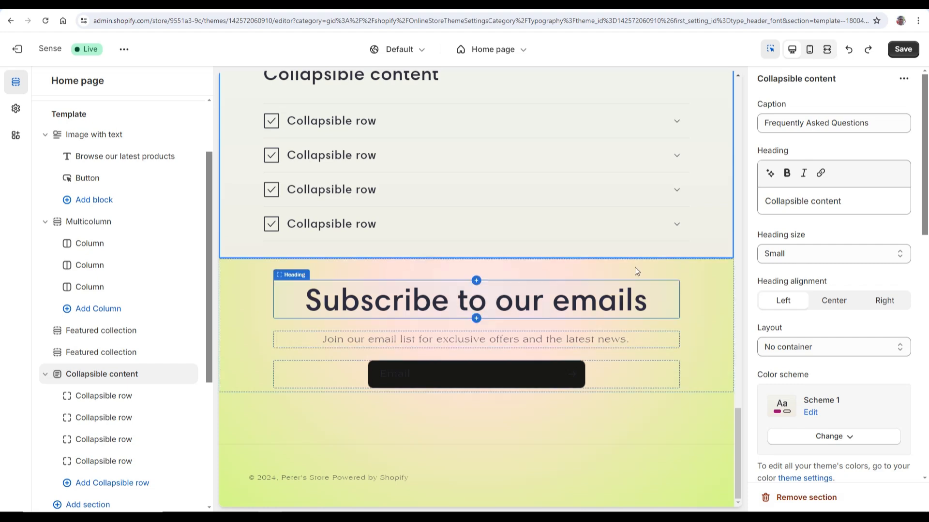
Step: Review the home page preview and section list from the email signup up to the header and back to Multicolumn
scroll(635, 266, "up", 5)
scroll(633, 261, "up", 10)
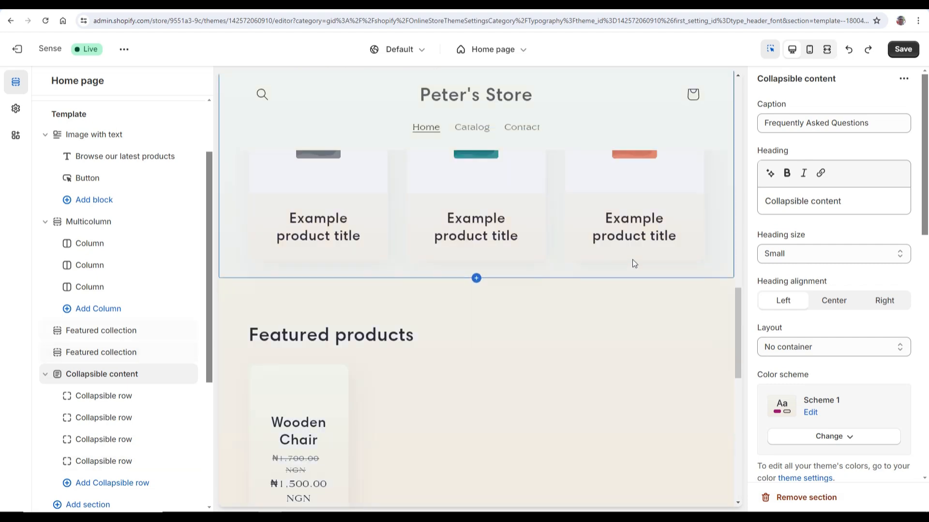
scroll(631, 259, "up", 10)
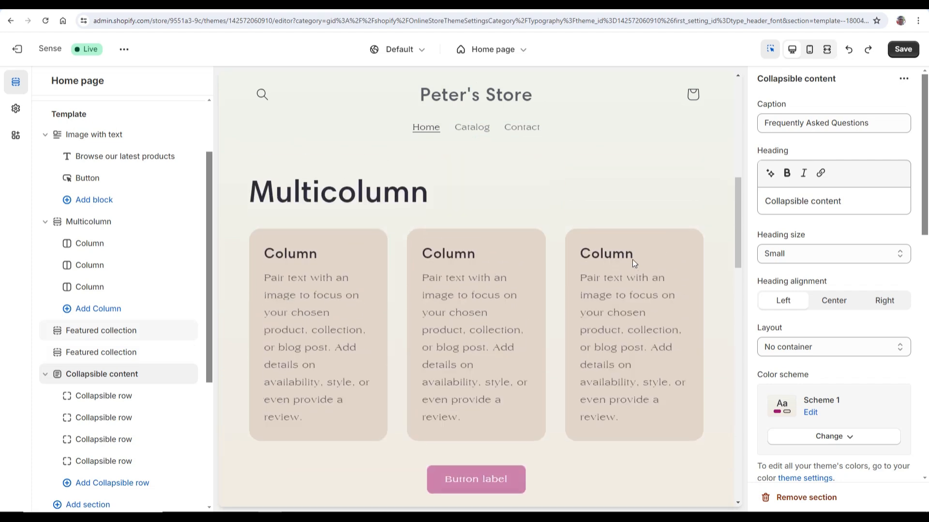
scroll(584, 231, "up", 5)
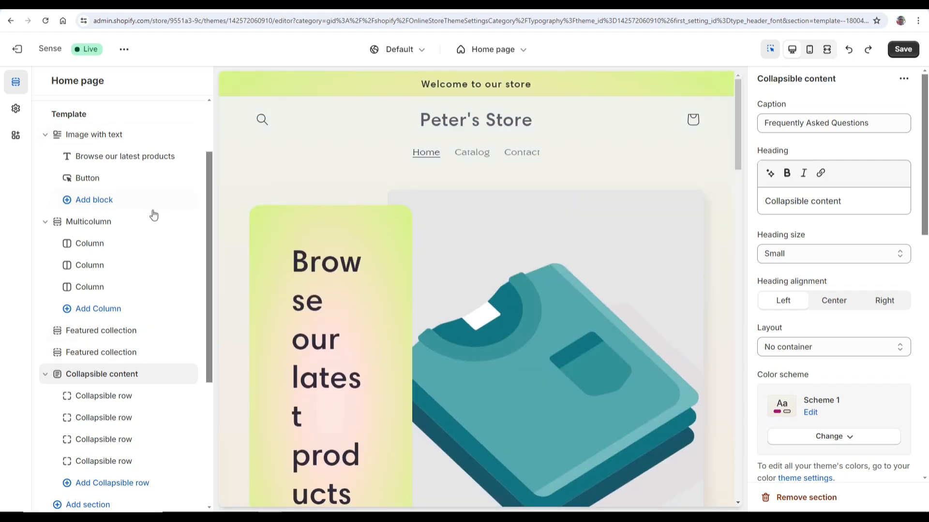
scroll(152, 213, "up", 2)
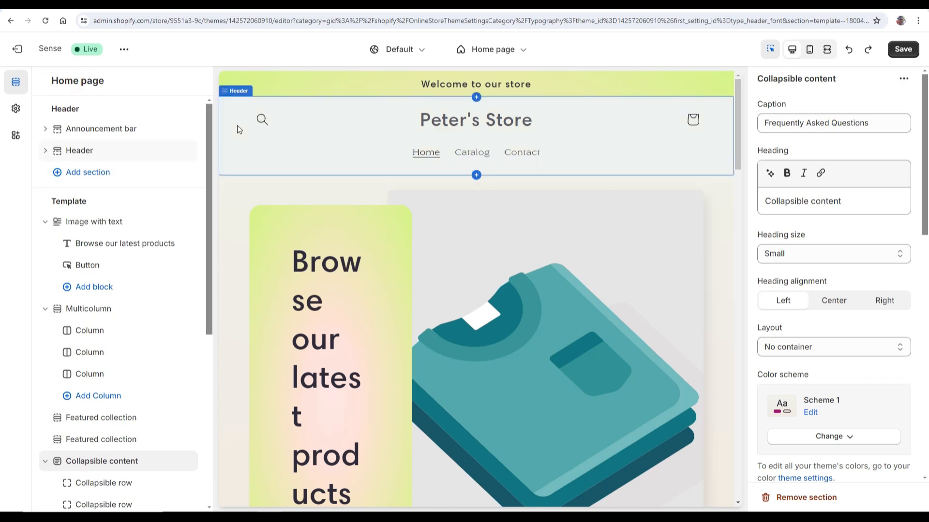
scroll(270, 129, "down", 2)
scroll(272, 133, "up", 2)
scroll(307, 134, "down", 8)
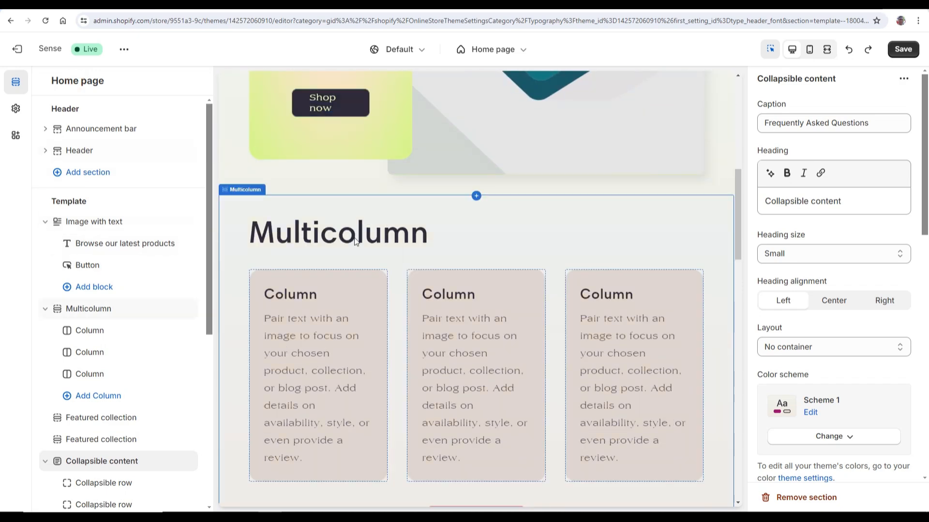
Step: Replace the heading of the Multicolumn section with "new arrivals"
left_click(419, 242)
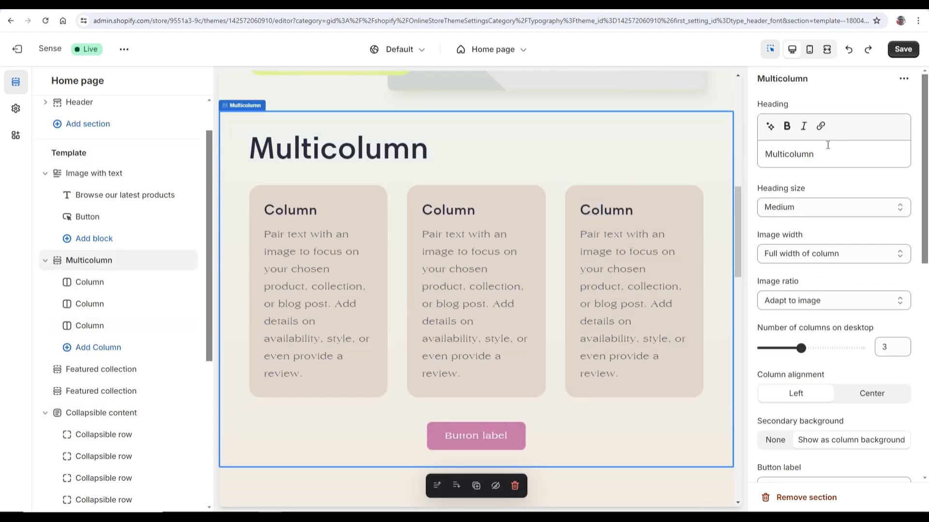
left_click(819, 157)
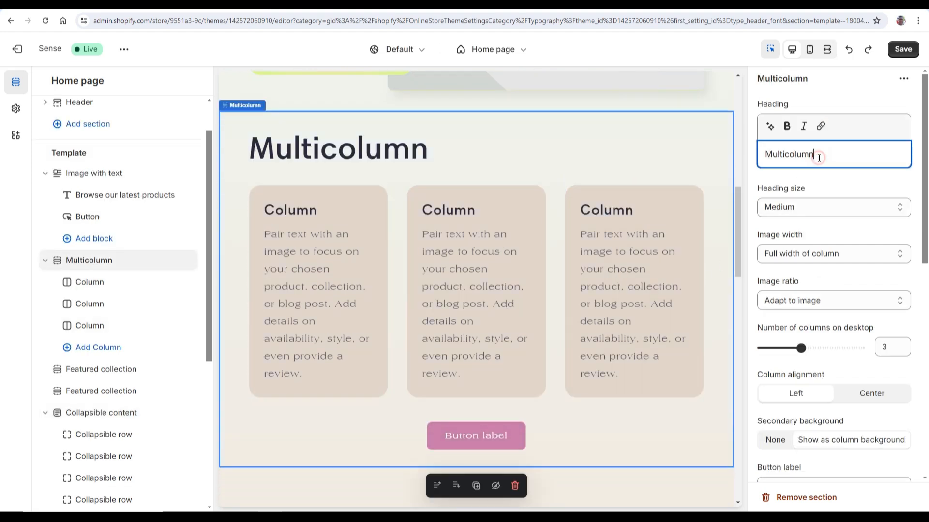
scroll(553, 288, "down", 4)
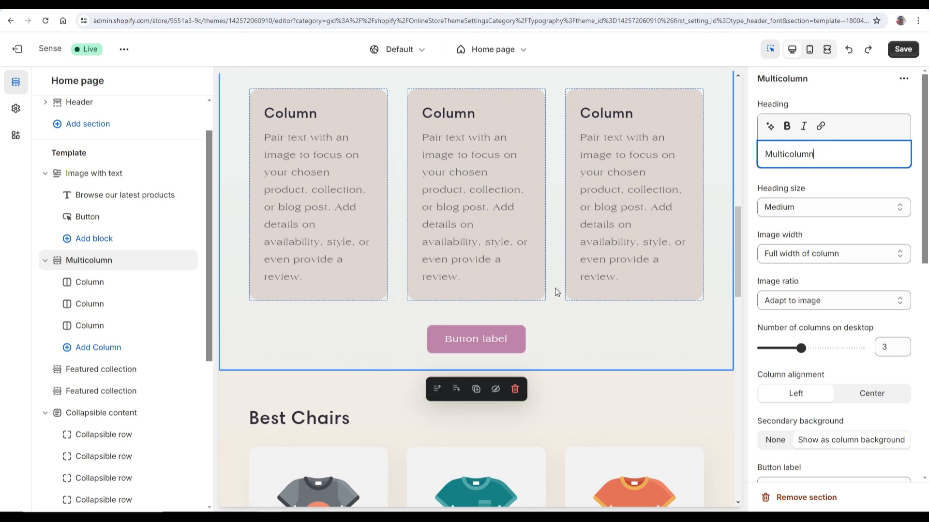
scroll(544, 308, "down", 3)
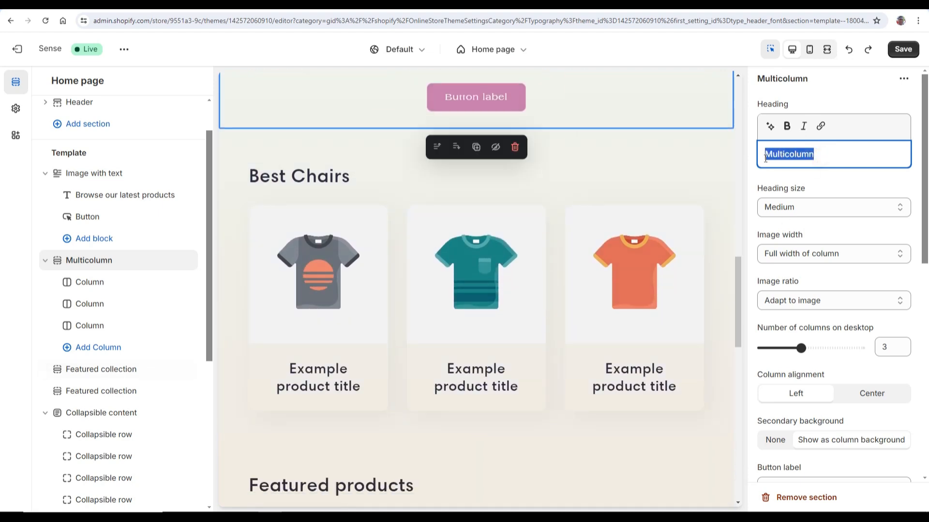
type("new arrivals")
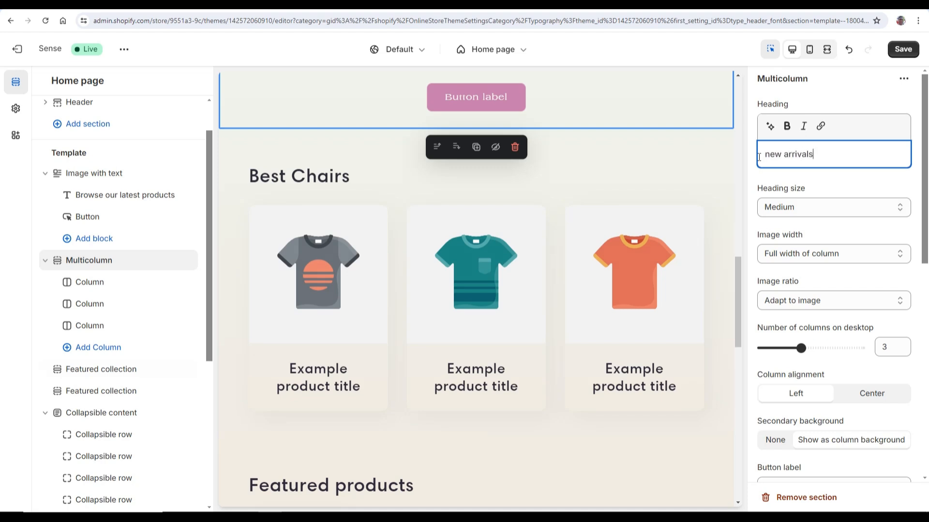
Step: Check the Multicolumn section in the preview and examine its settings, from number of columns and button label to mobile layout and section padding
scroll(846, 256, "down", 2)
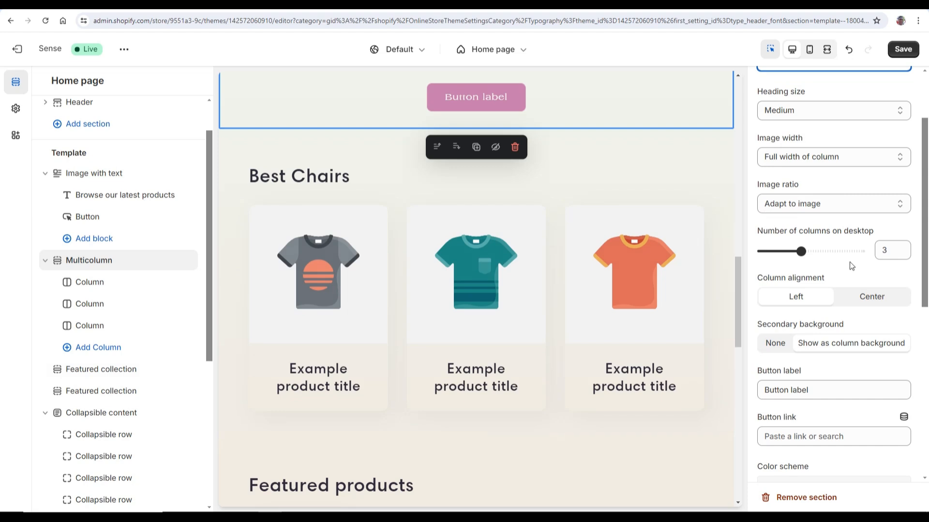
scroll(855, 286, "down", 1)
scroll(805, 307, "up", 1)
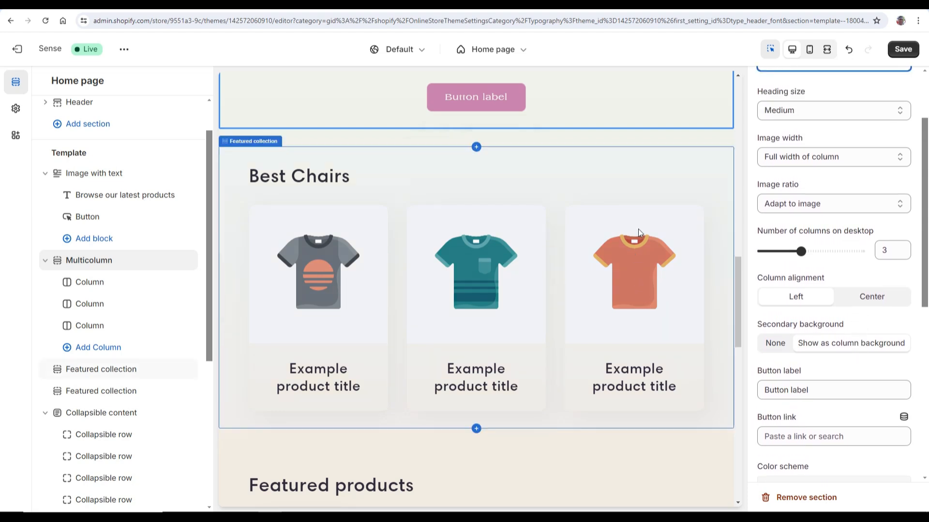
scroll(611, 154, "up", 10)
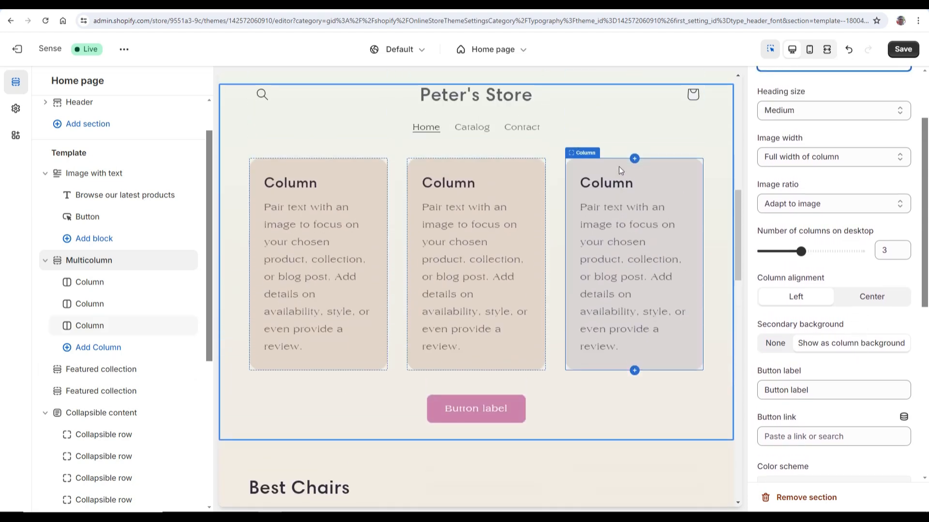
scroll(620, 167, "up", 1)
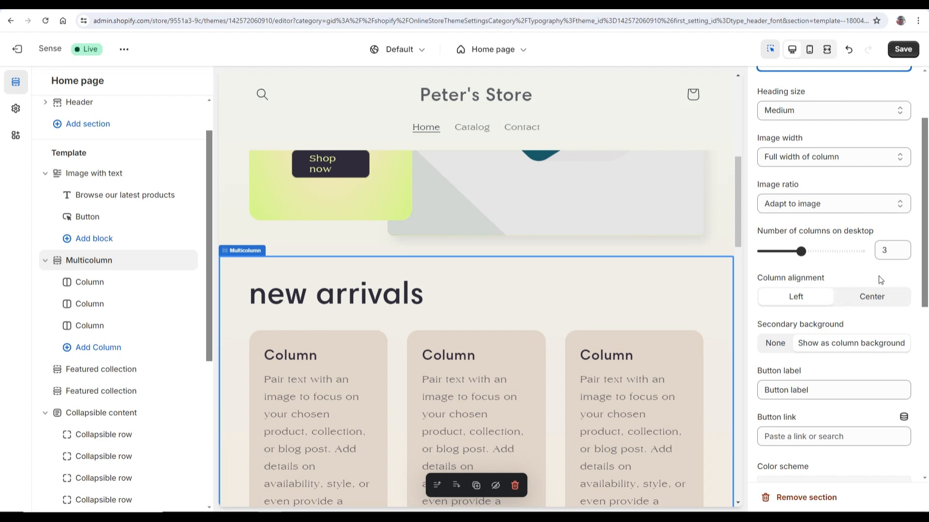
left_click(888, 250)
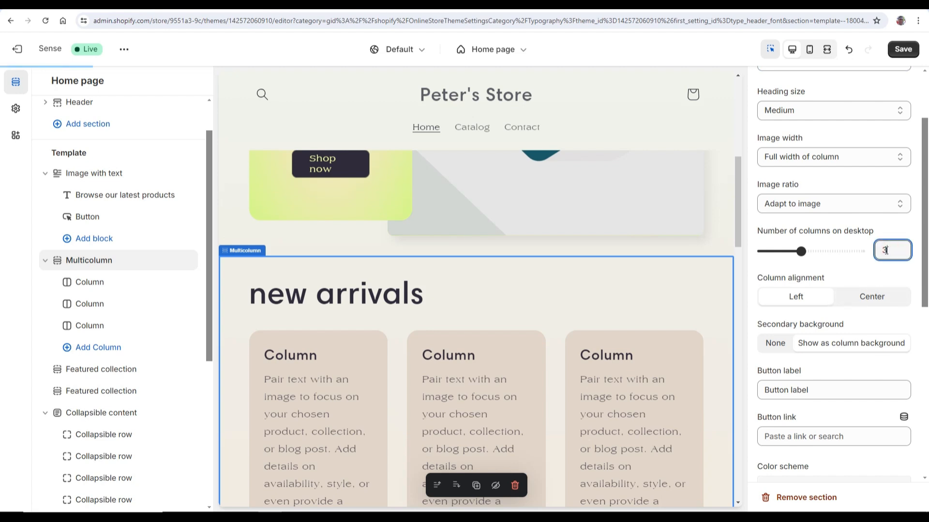
scroll(833, 300, "down", 2)
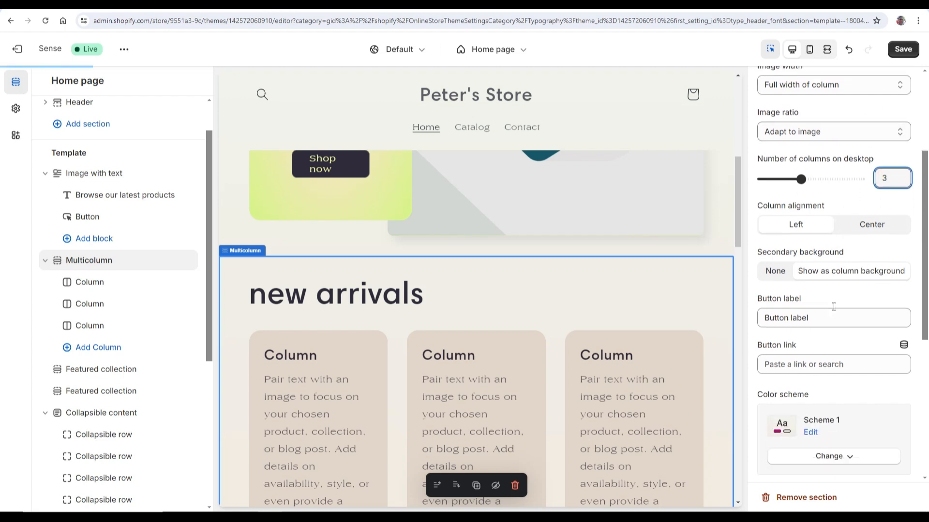
left_click(817, 293)
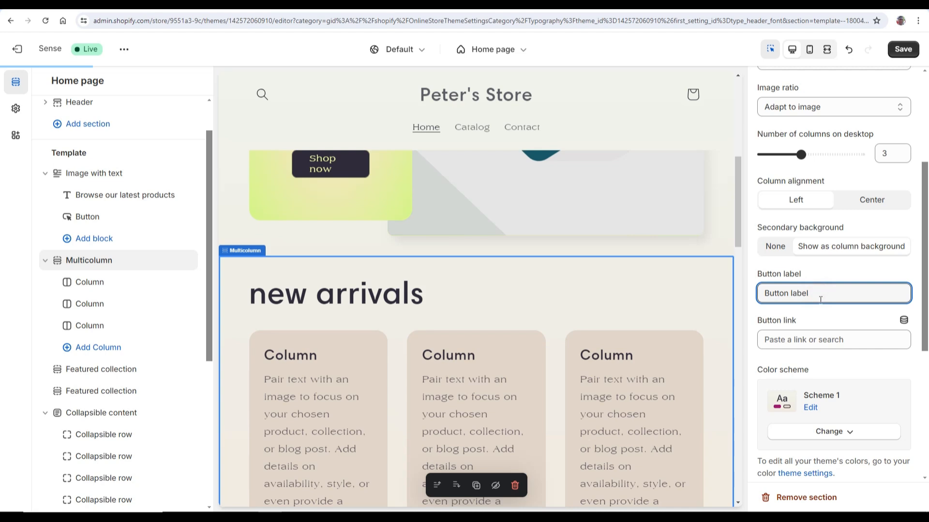
scroll(835, 330, "down", 5)
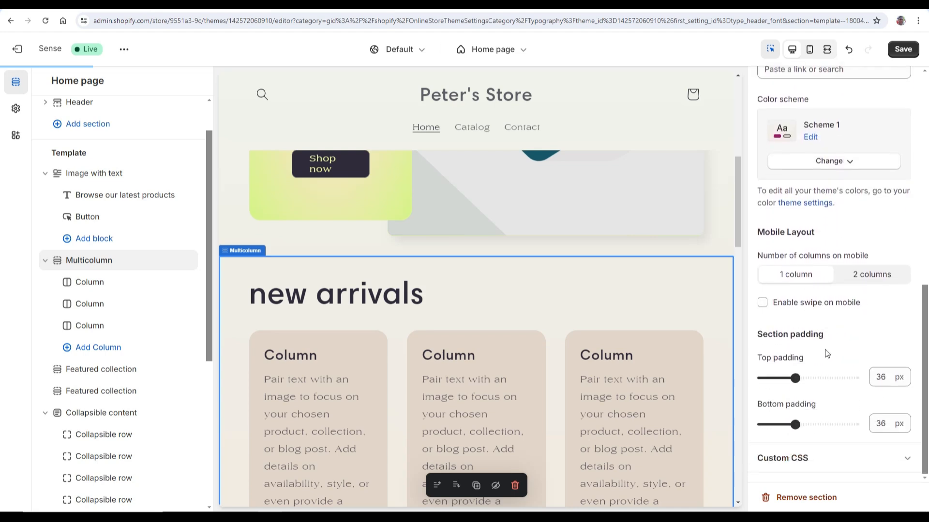
scroll(828, 338, "up", 7)
scroll(828, 336, "up", 2)
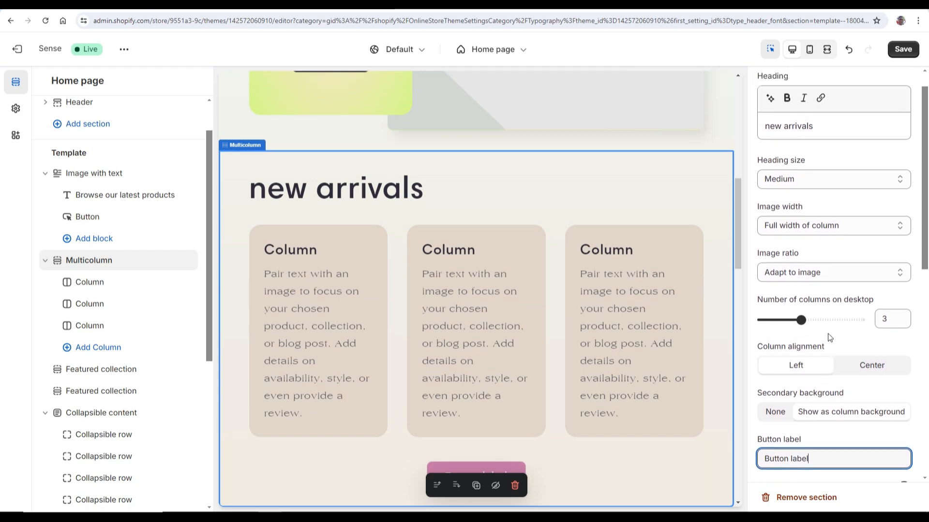
scroll(604, 416, "down", 3)
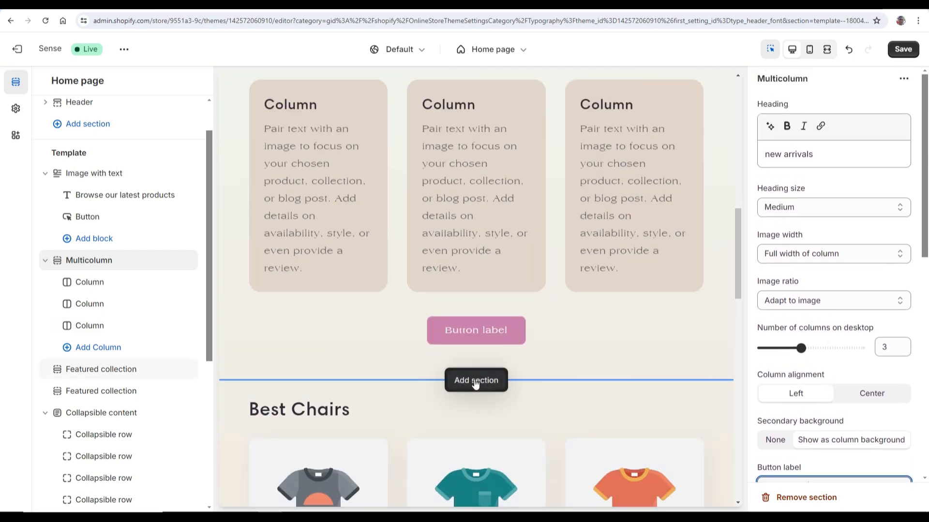
Step: Examine the Multicolumn section's button link choices, color scheme, mobile layout and padding settings, and check its button and heading in the preview
left_click(472, 339)
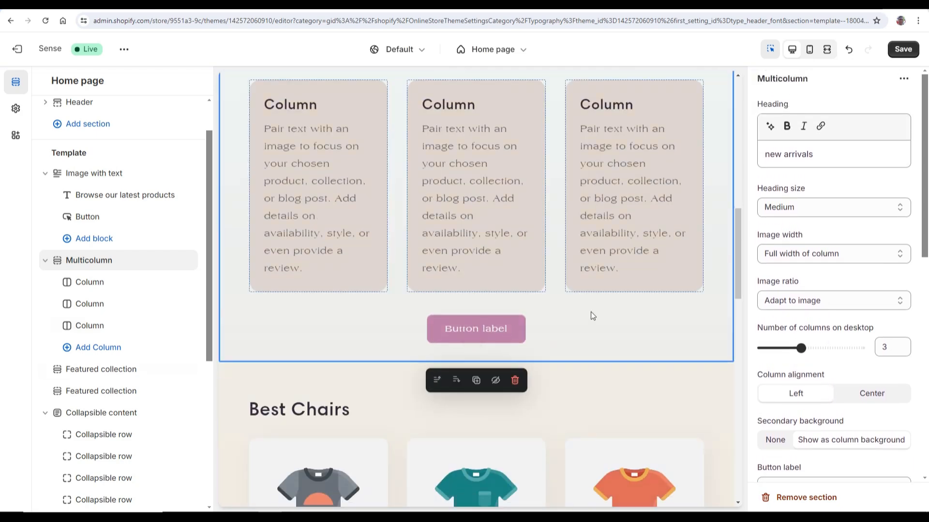
scroll(784, 257, "down", 3)
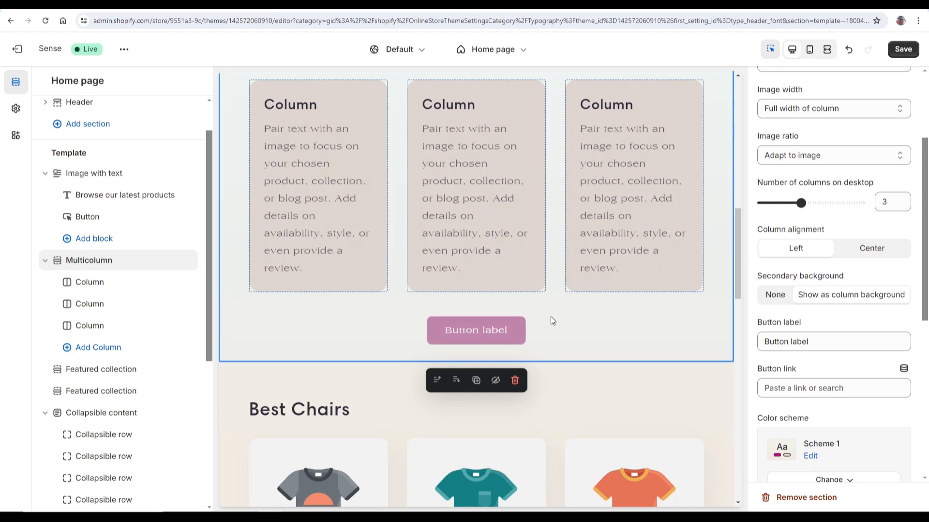
scroll(550, 321, "down", 2)
scroll(843, 451, "down", 2)
left_click(852, 292)
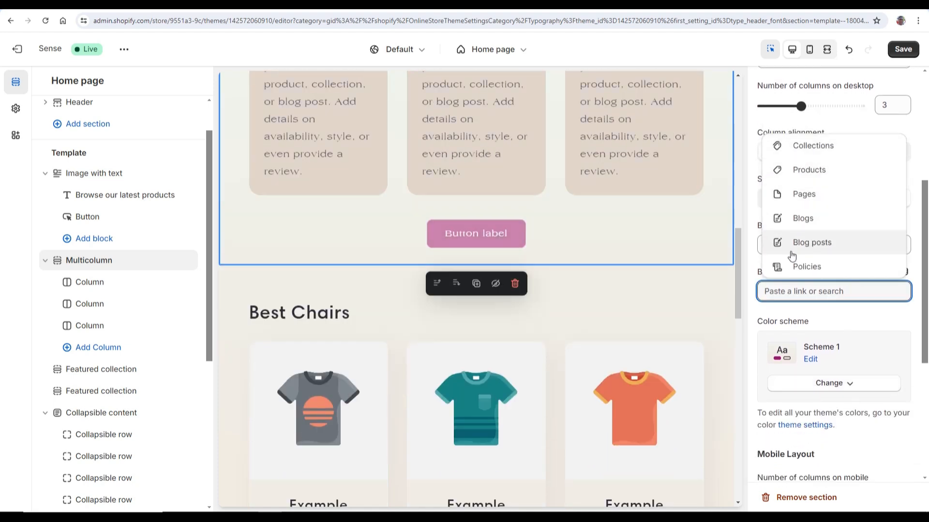
left_click(881, 320)
scroll(795, 385, "down", 3)
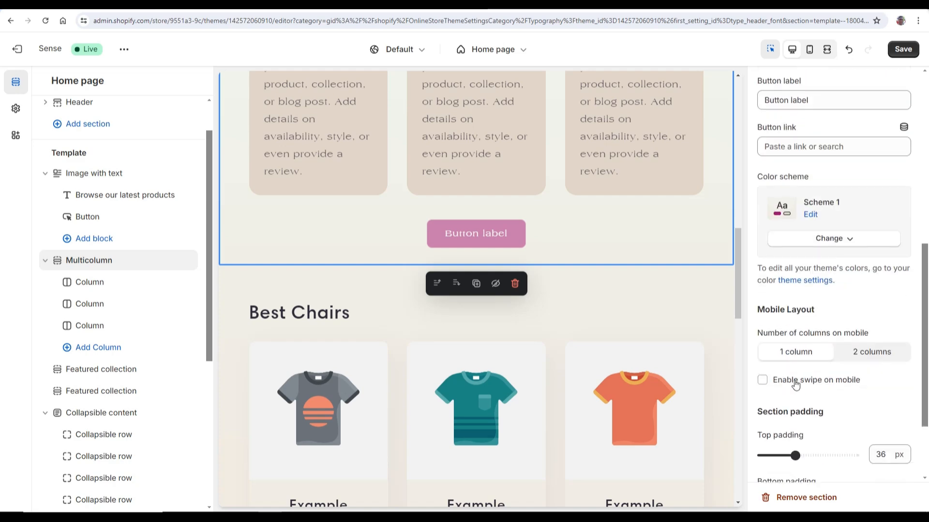
scroll(794, 384, "down", 2)
scroll(817, 411, "up", 7)
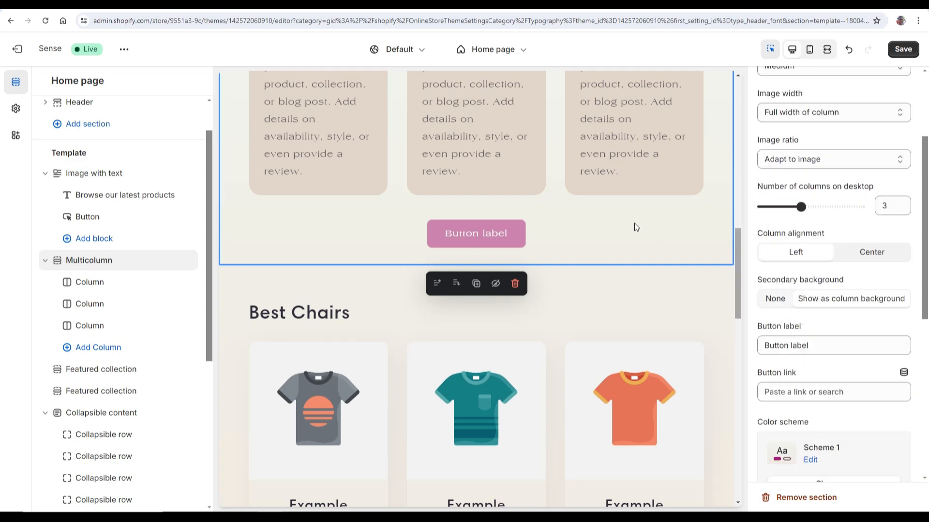
scroll(634, 223, "up", 10)
scroll(811, 87, "up", 3)
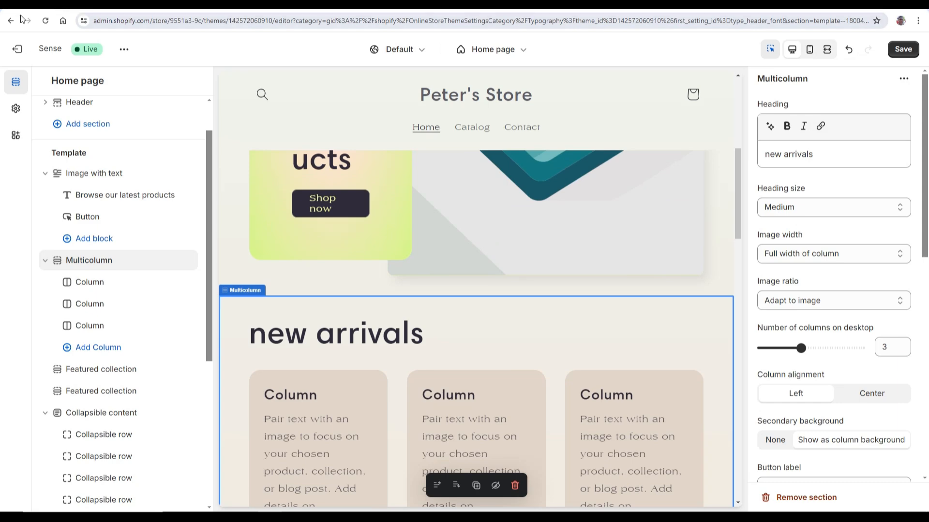
Step: Exit the theme editor, discarding the unsaved changes, and collapse the trial notice on the Themes page
left_click(15, 49)
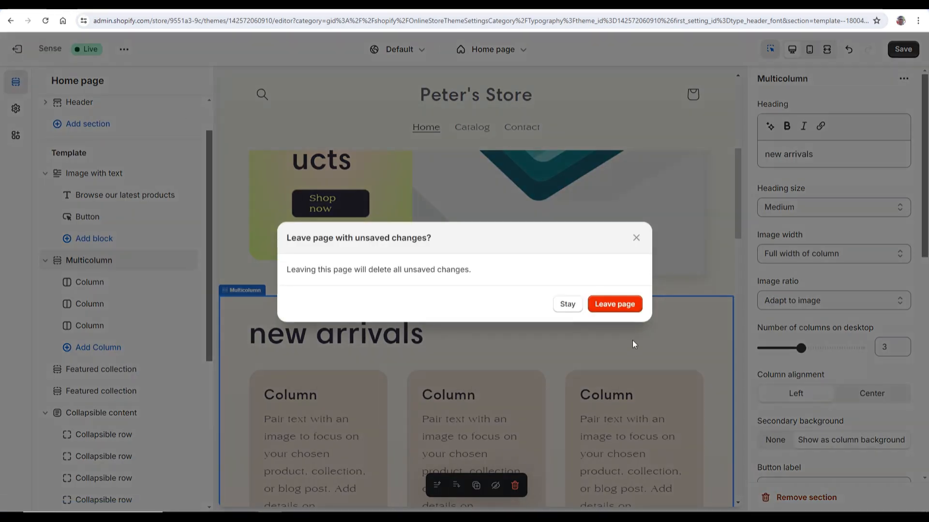
left_click(623, 305)
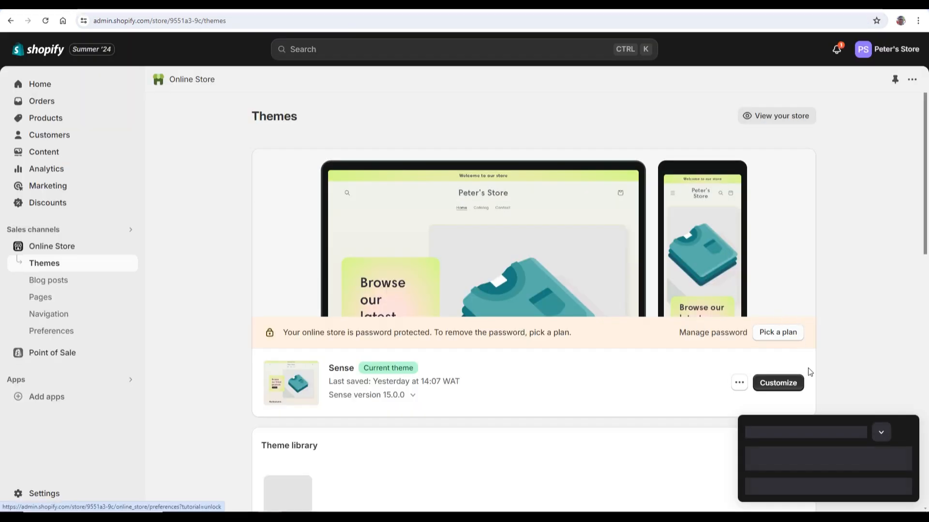
left_click(881, 432)
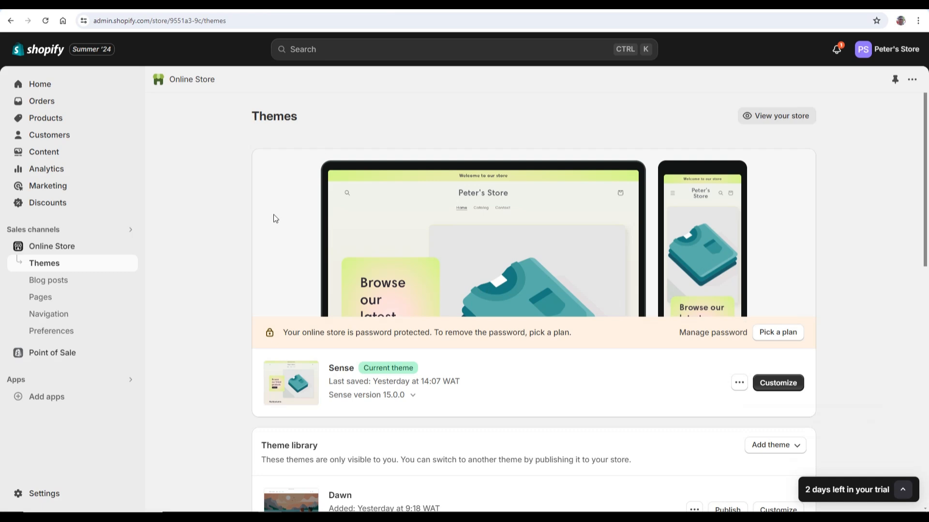
Step: View the live online store and review its home page from the header down to the email signup and back
left_click(788, 117)
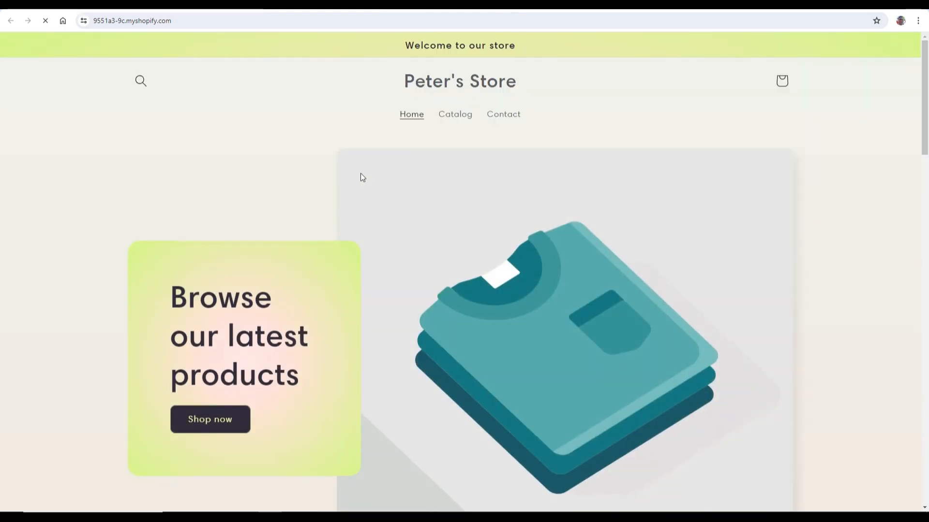
scroll(385, 188, "down", 4)
scroll(388, 183, "down", 10)
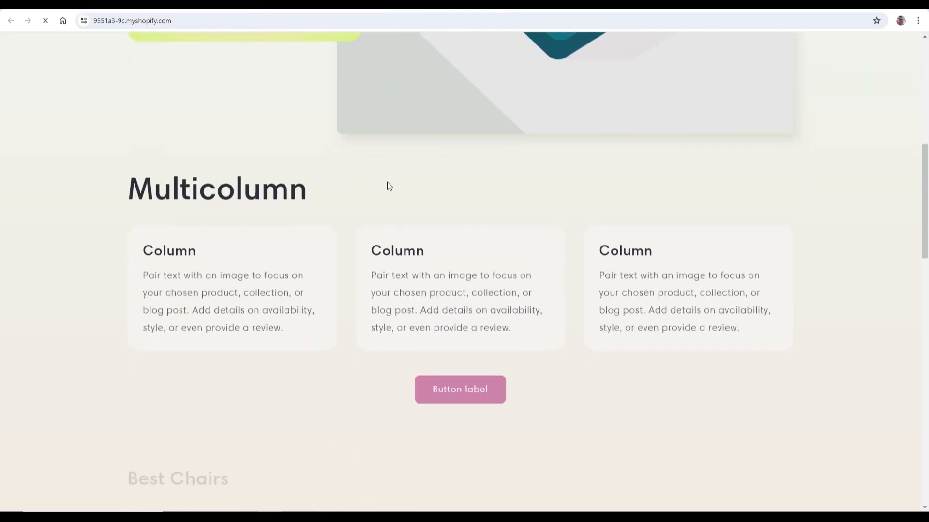
scroll(385, 180, "down", 10)
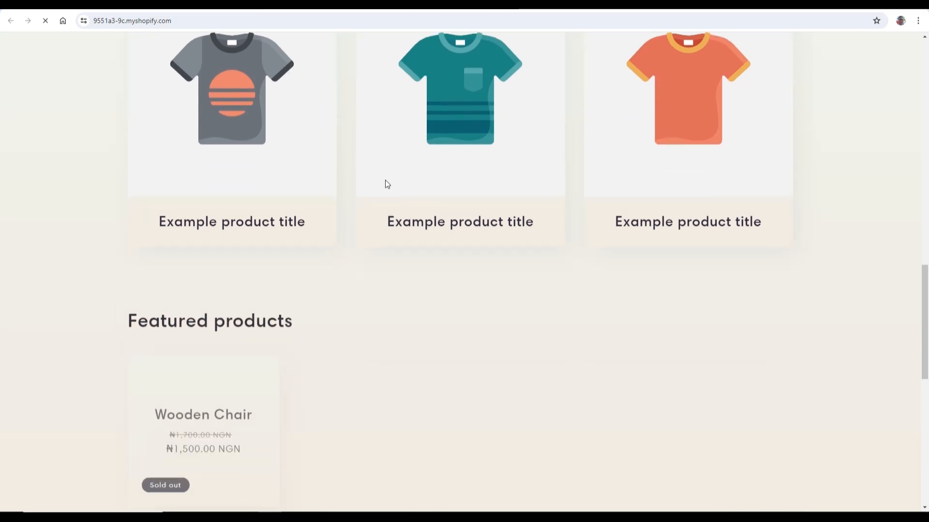
scroll(385, 182, "down", 3)
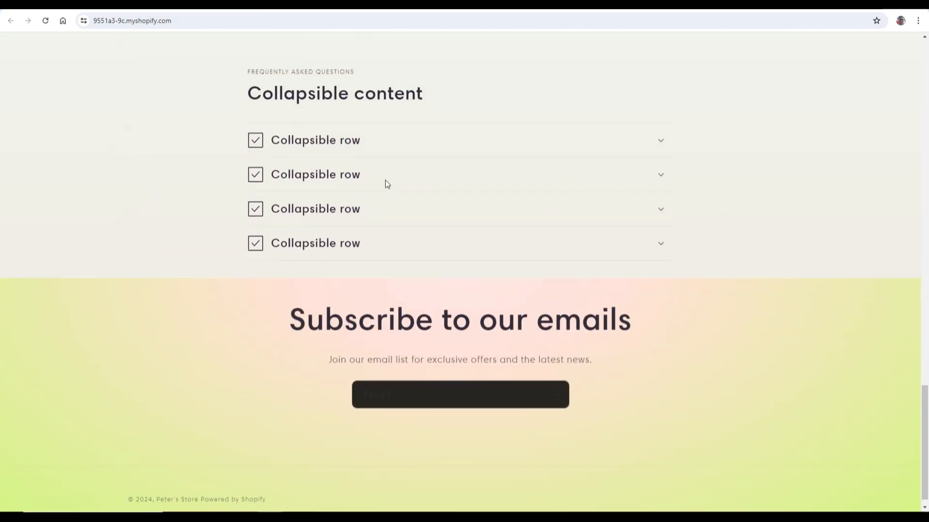
scroll(474, 316, "up", 3)
scroll(474, 312, "up", 10)
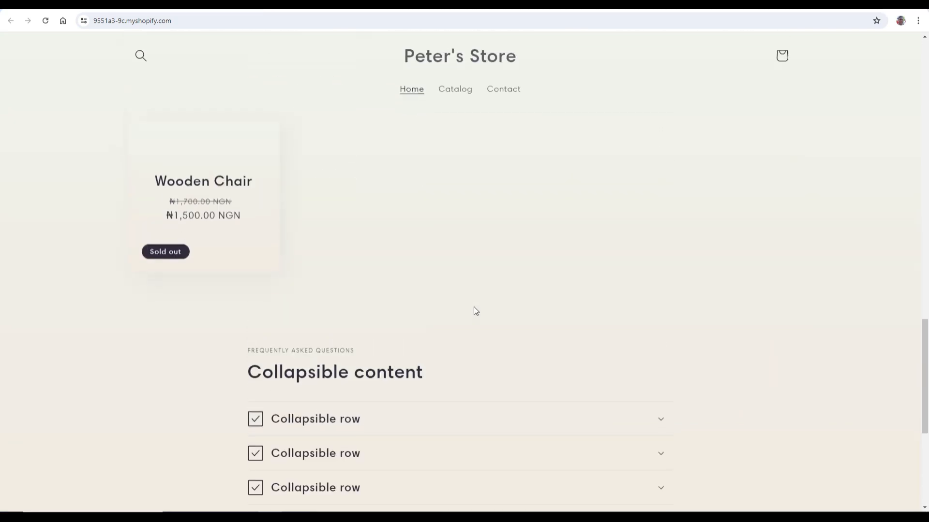
scroll(476, 295, "up", 10)
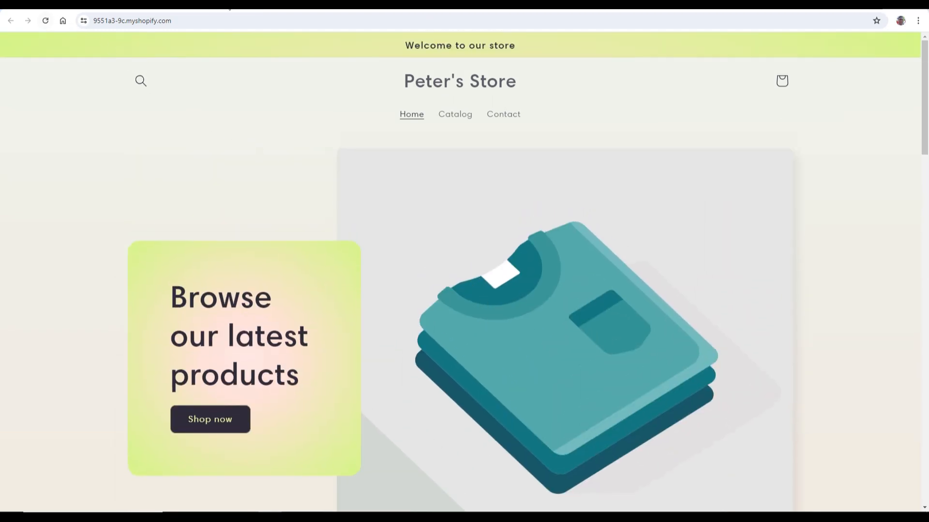
Step: Return to the Themes page, reopen the Sense theme for customizing and look through its home page preview
left_click(227, 4)
scroll(286, 171, "down", 4)
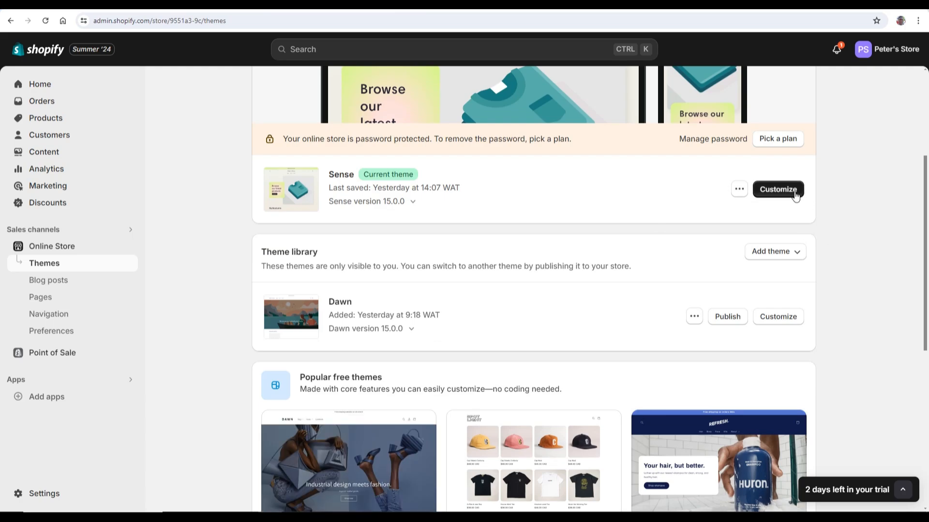
left_click(779, 190)
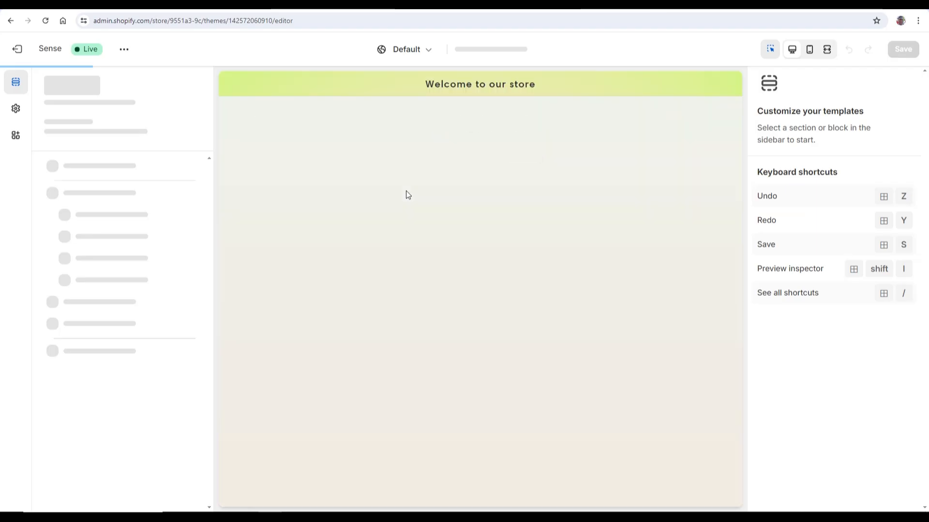
scroll(408, 208, "down", 10)
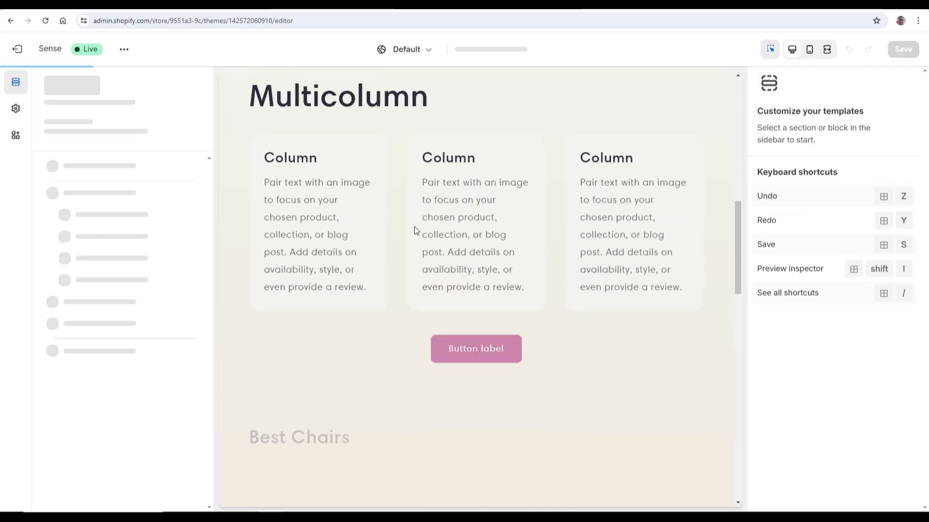
scroll(415, 228, "down", 10)
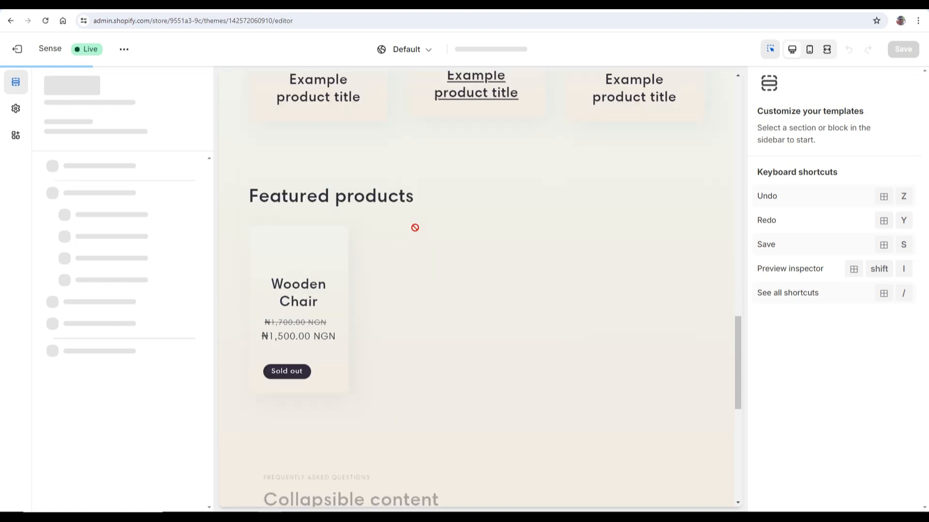
scroll(415, 228, "down", 8)
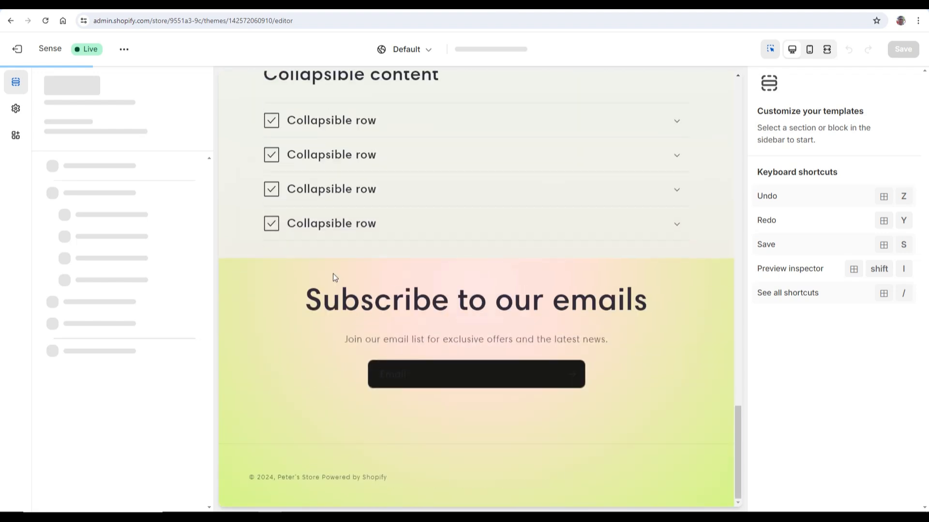
scroll(282, 124, "up", 10)
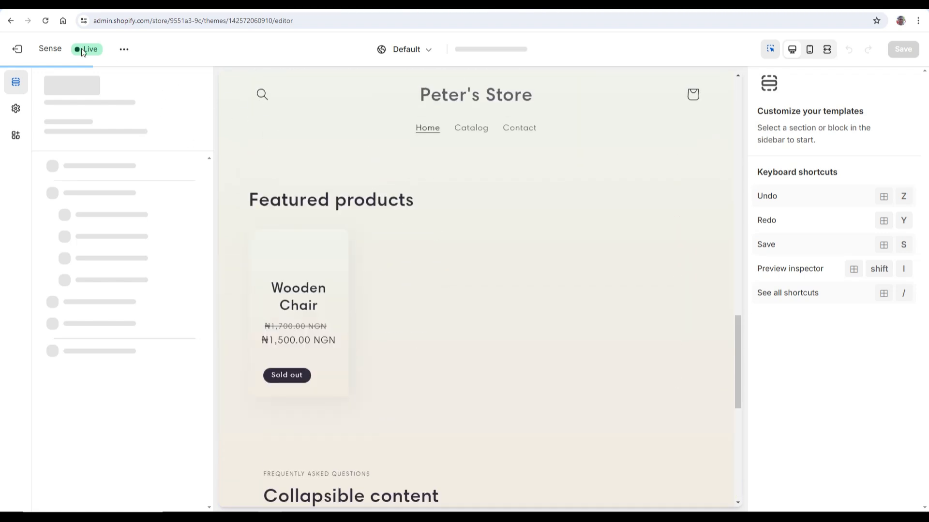
Step: Exit the theme editor and look over the current theme, theme library and popular free themes on the Themes page
left_click(26, 54)
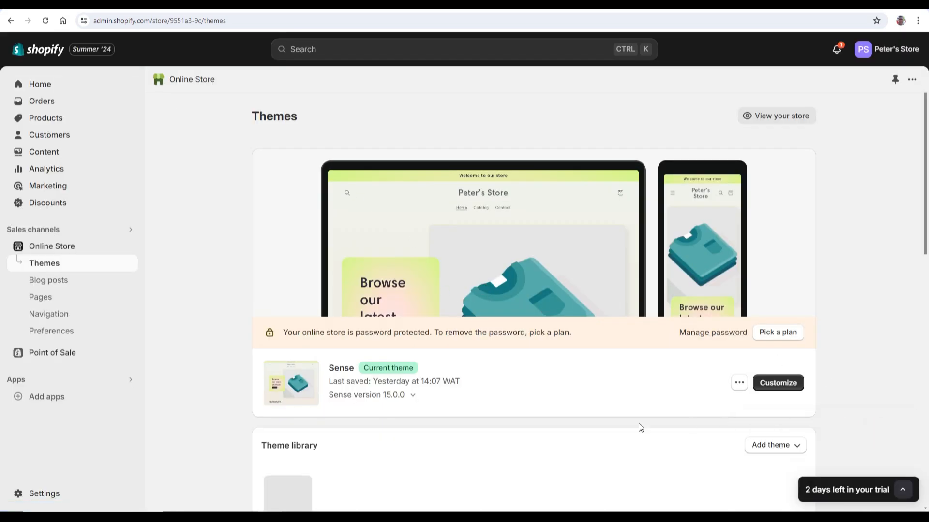
scroll(568, 444, "down", 3)
scroll(569, 445, "up", 3)
scroll(560, 443, "down", 6)
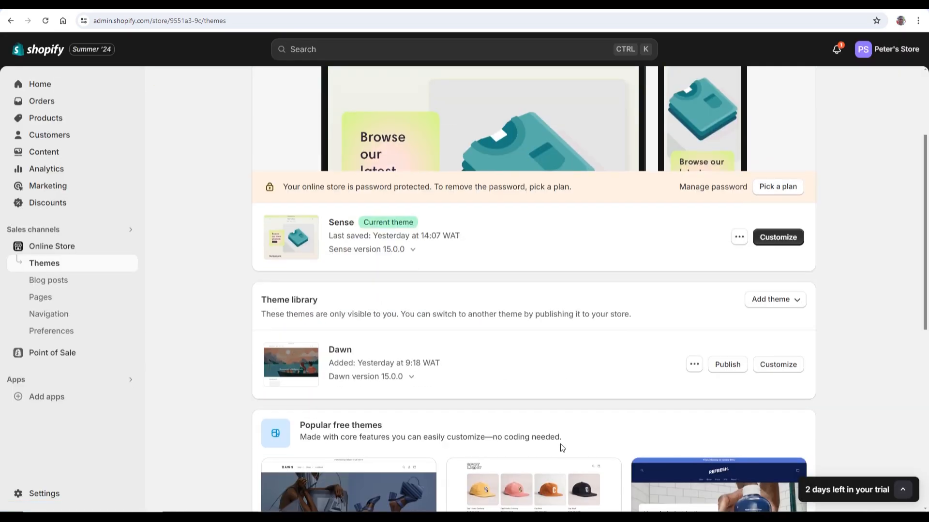
scroll(379, 360, "up", 5)
scroll(338, 319, "up", 1)
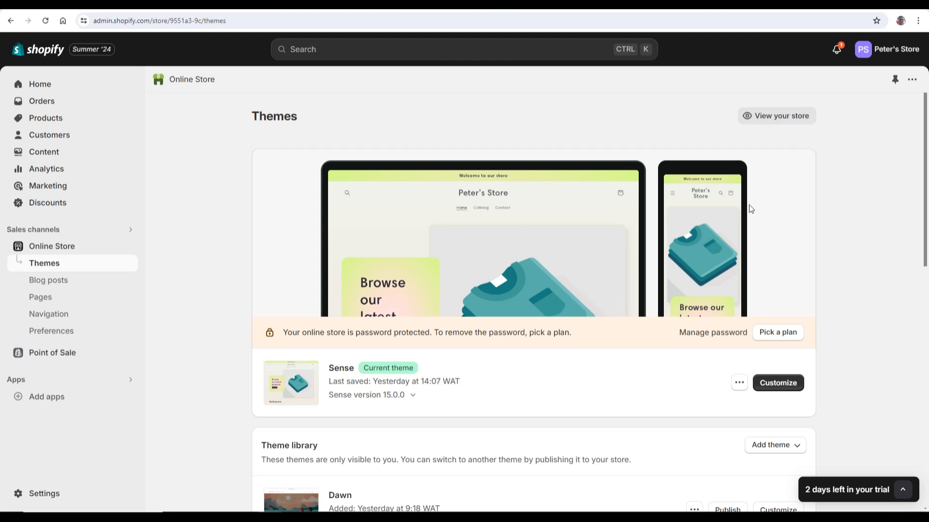
scroll(860, 285, "down", 2)
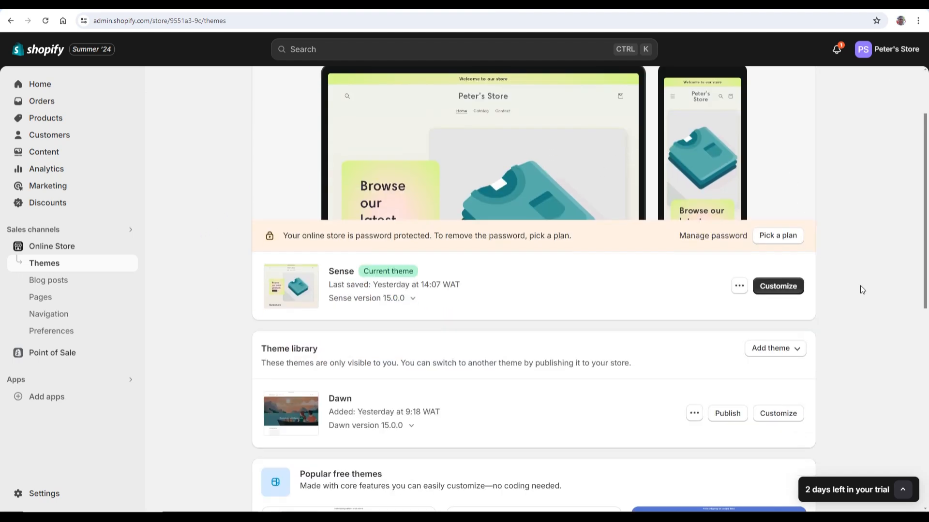
scroll(858, 288, "up", 2)
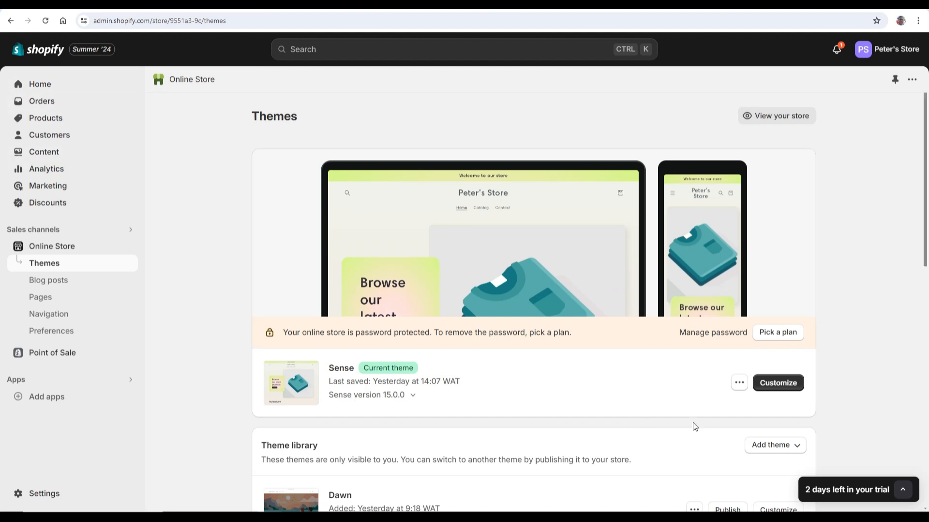
Step: Open the Sense theme in the theme editor and review the home page preview and section list from header to footer
left_click(782, 384)
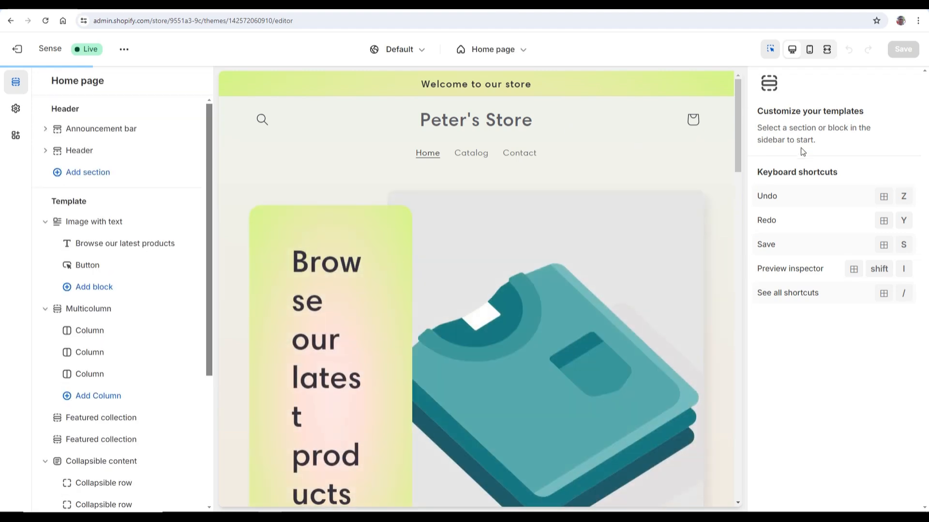
scroll(446, 173, "down", 5)
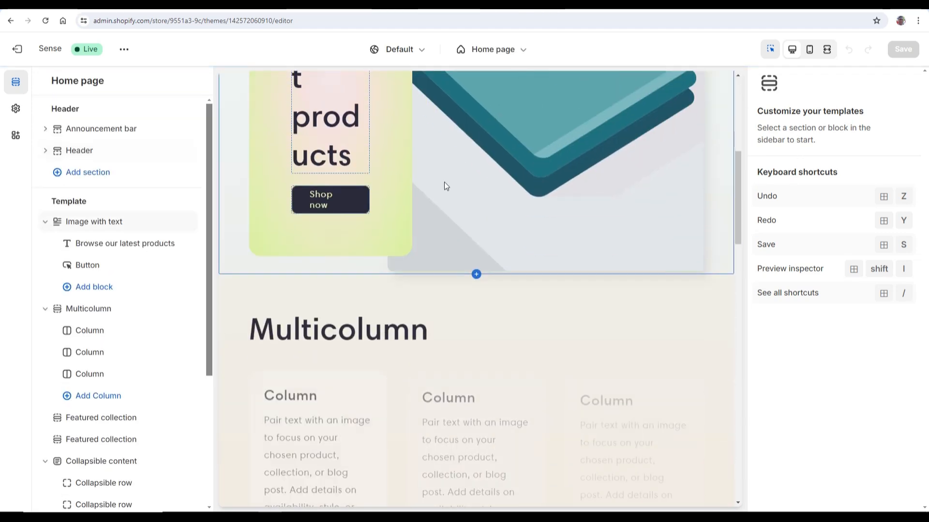
scroll(444, 187, "up", 5)
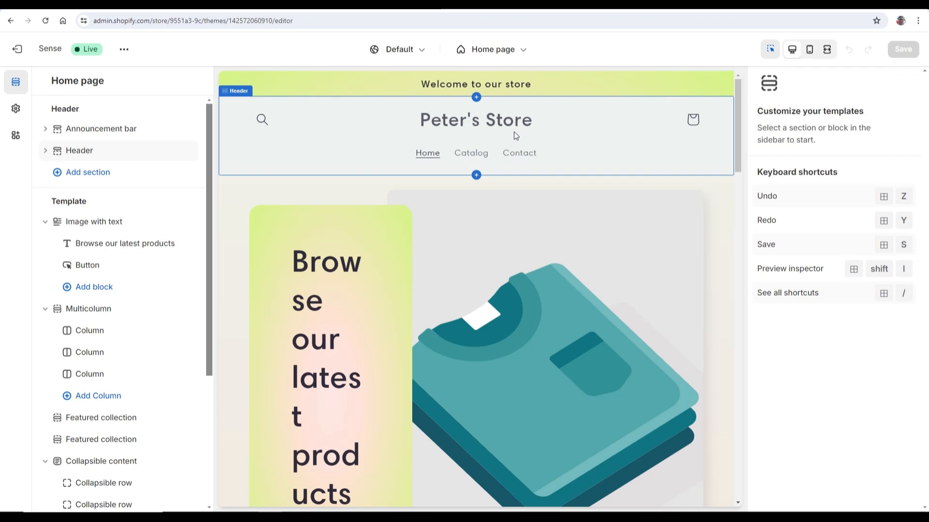
scroll(514, 132, "down", 1)
scroll(392, 217, "down", 4)
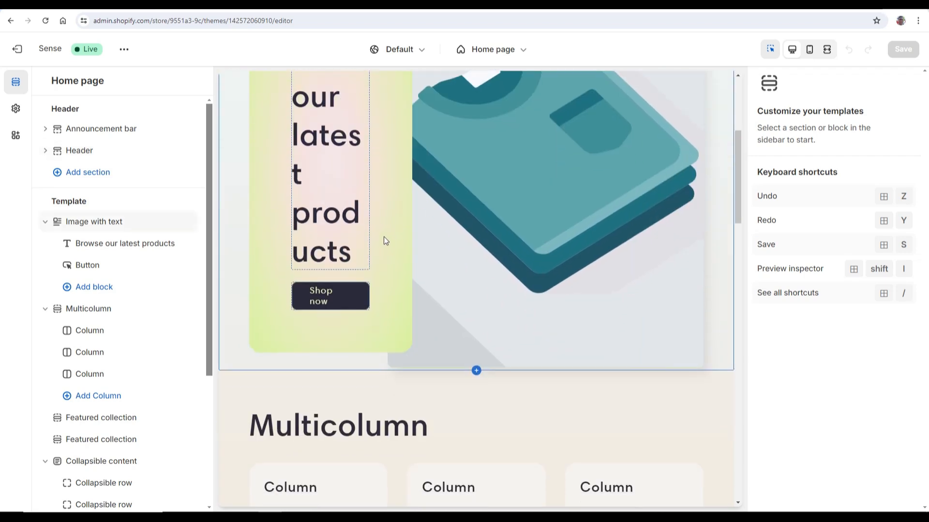
scroll(126, 333, "down", 4)
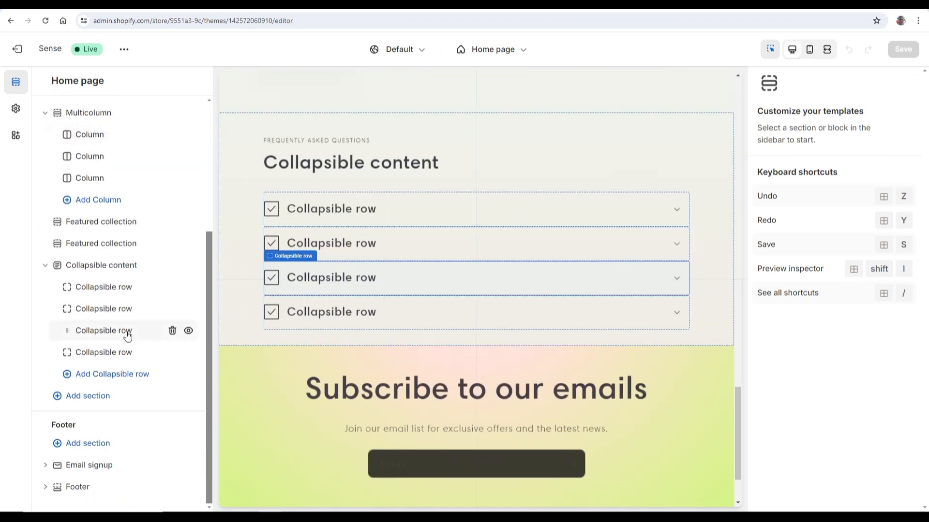
scroll(150, 386, "up", 4)
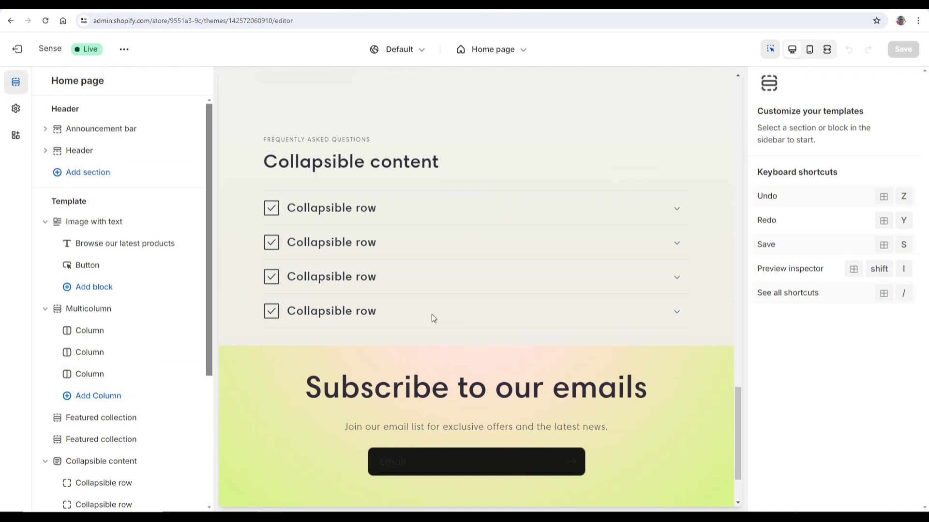
scroll(385, 351, "down", 2)
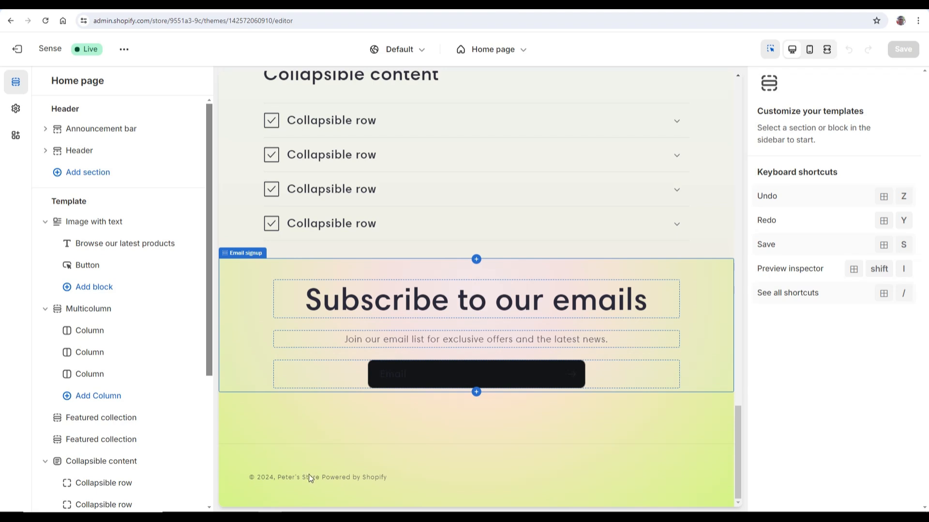
scroll(108, 379, "down", 4)
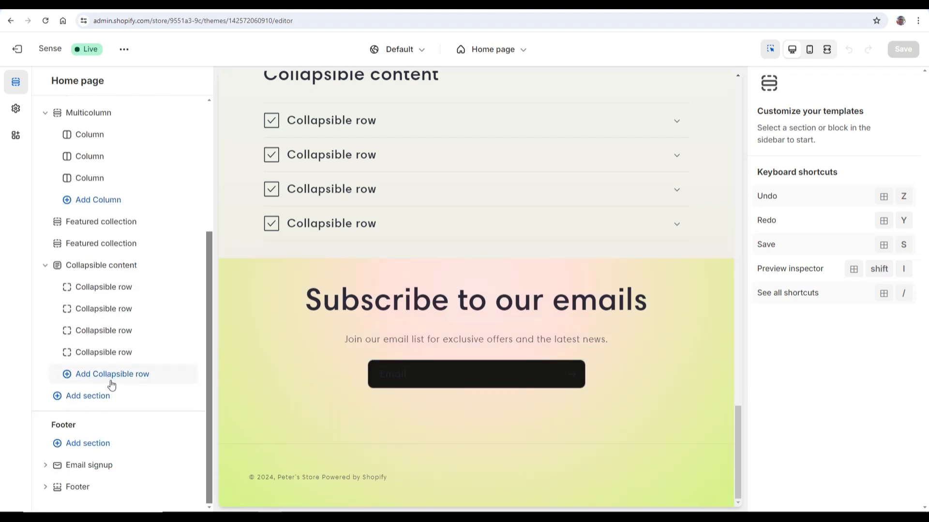
scroll(112, 384, "up", 1)
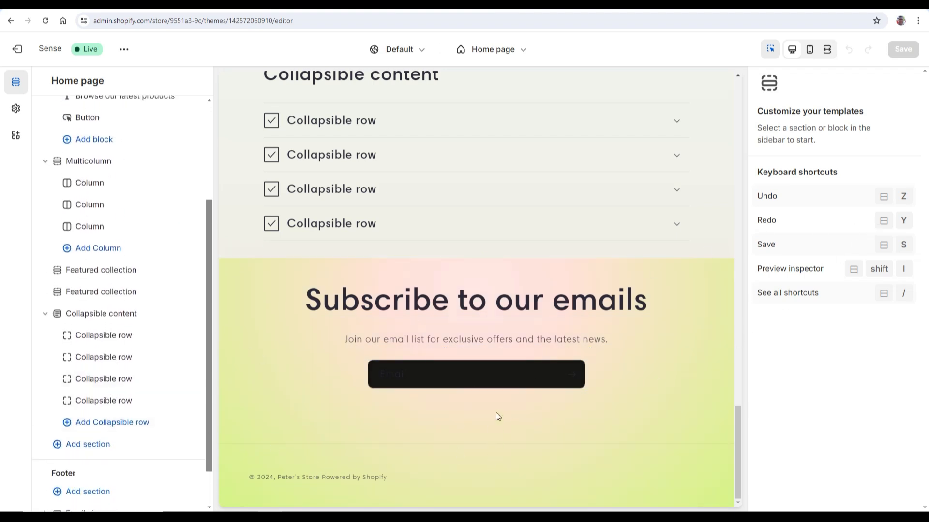
Step: Select the Footer section, look over the home page preview from the footer up to the header, and exit the theme editor
left_click(555, 460)
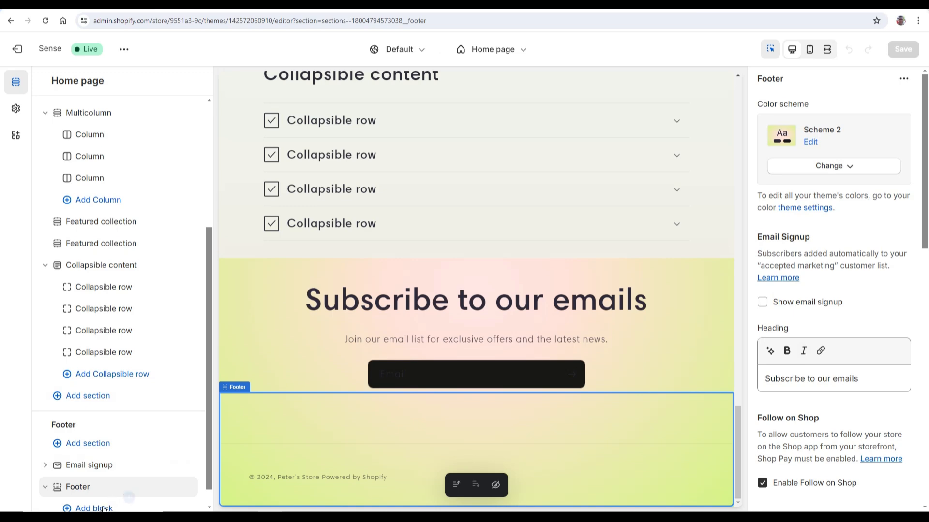
scroll(283, 225, "up", 3)
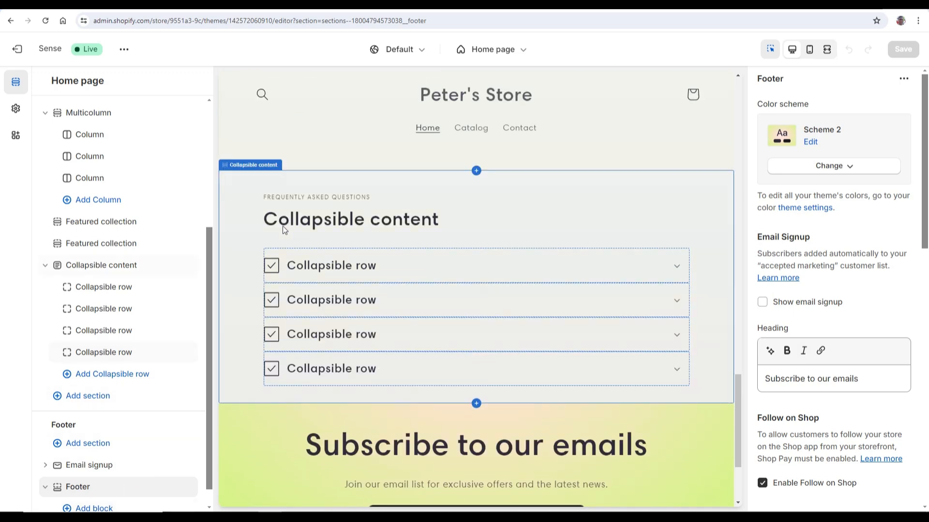
scroll(267, 230, "up", 10)
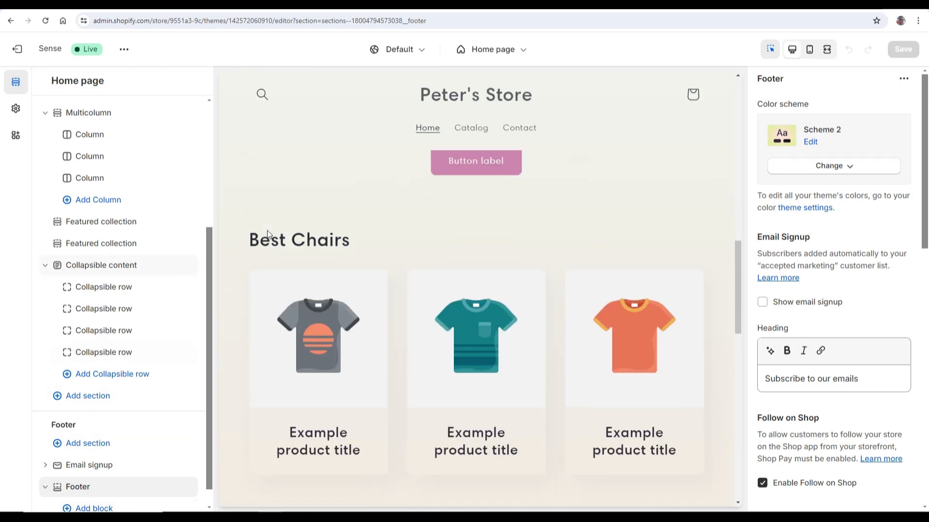
scroll(267, 230, "up", 7)
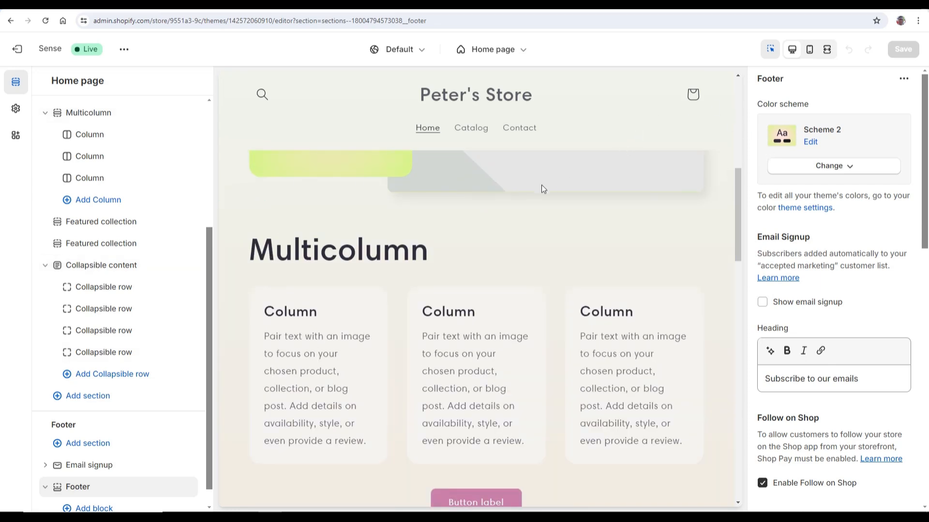
scroll(617, 234, "up", 5)
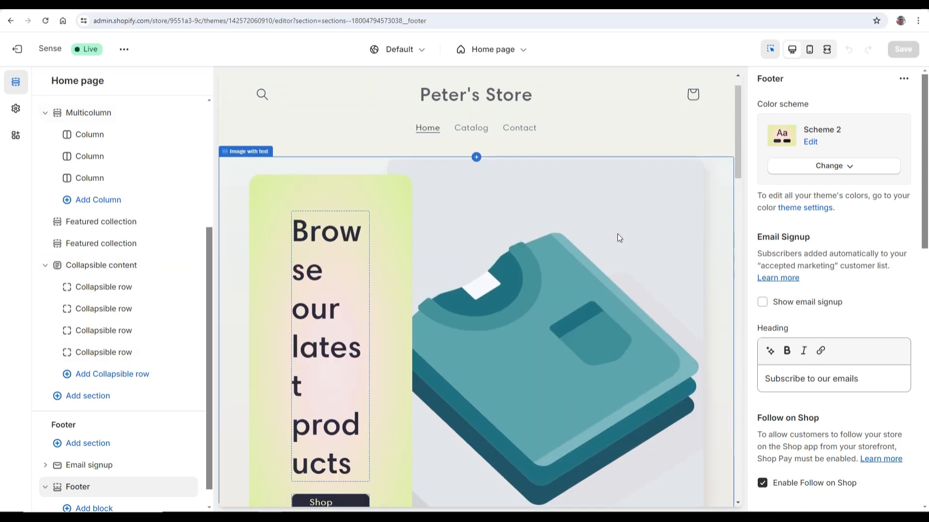
left_click(19, 48)
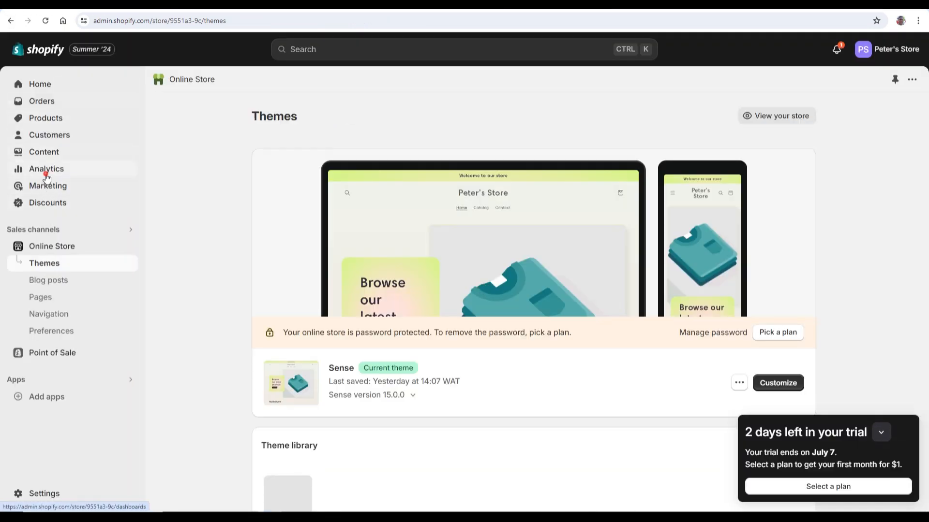
Step: Open the Analytics dashboard, collapse the trial notice, and look through the report cards down to the sessions by location and device type
left_click(49, 171)
left_click(880, 432)
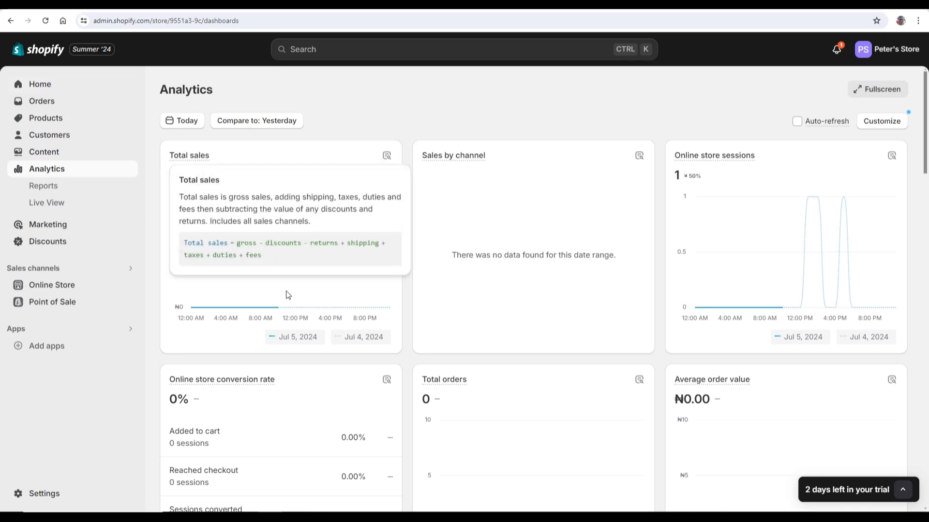
scroll(286, 295, "down", 6)
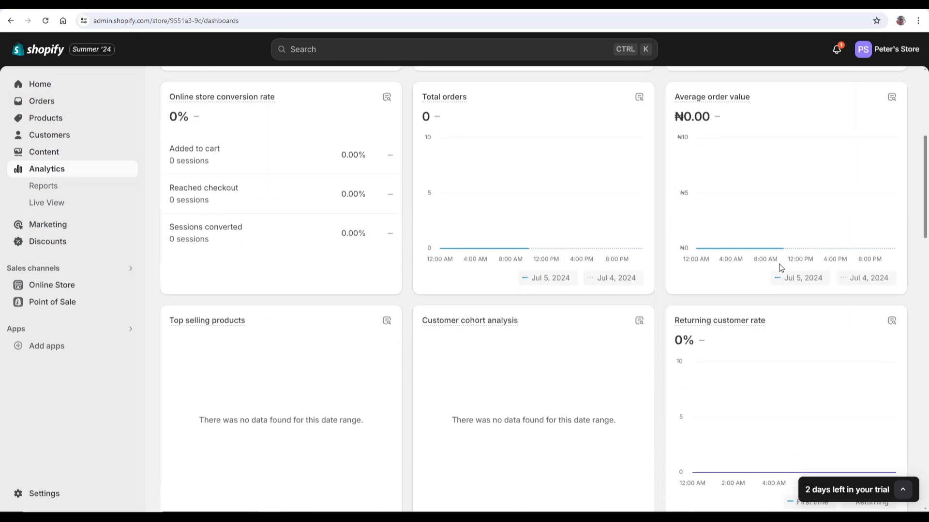
scroll(774, 271, "down", 6)
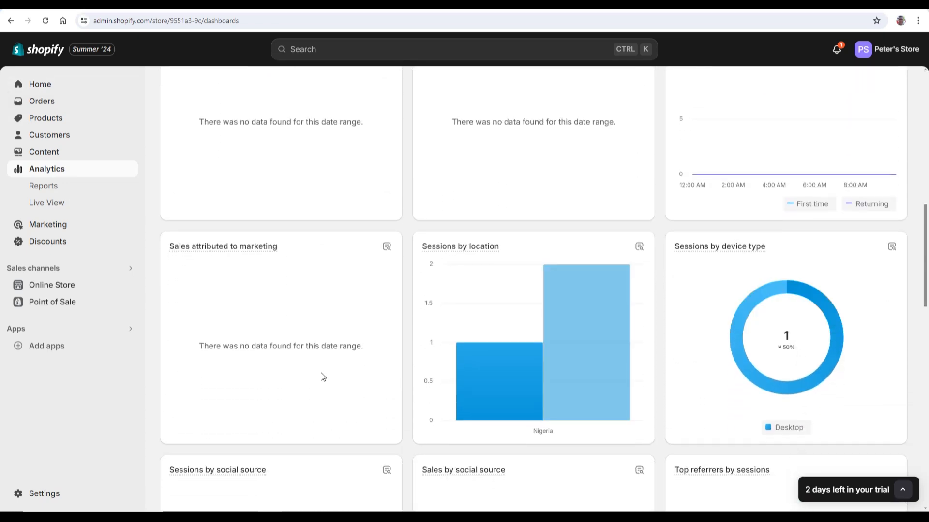
scroll(322, 376, "up", 12)
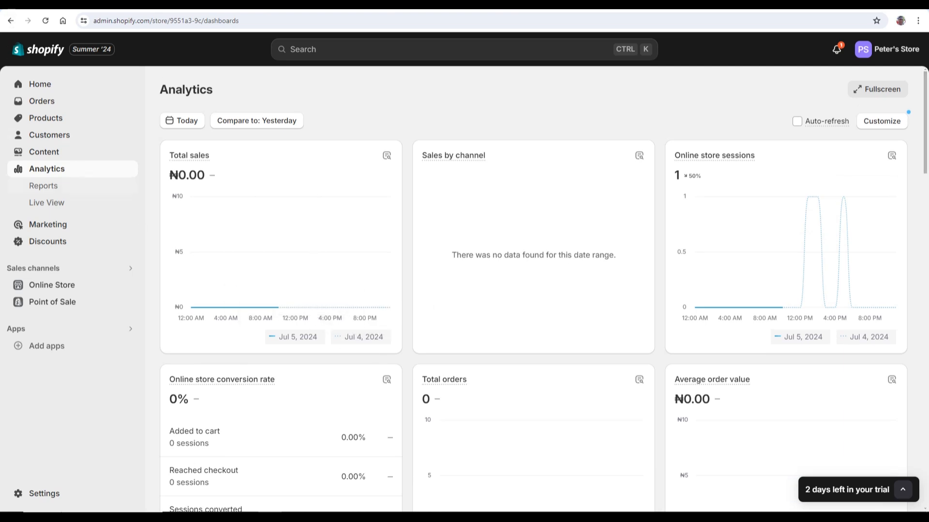
Step: Go through the admin home page to the Themes page, open the live online store and review its home page down to the footer and back
left_click(58, 90)
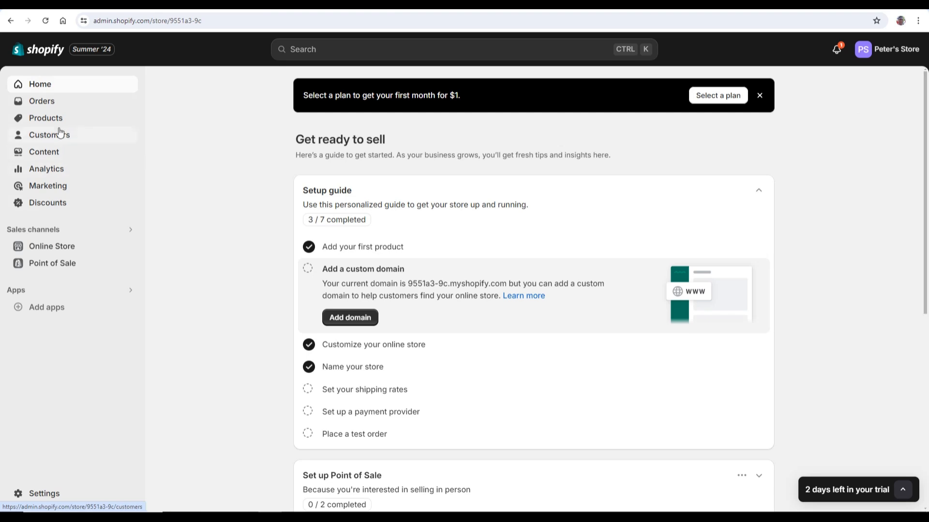
left_click(56, 248)
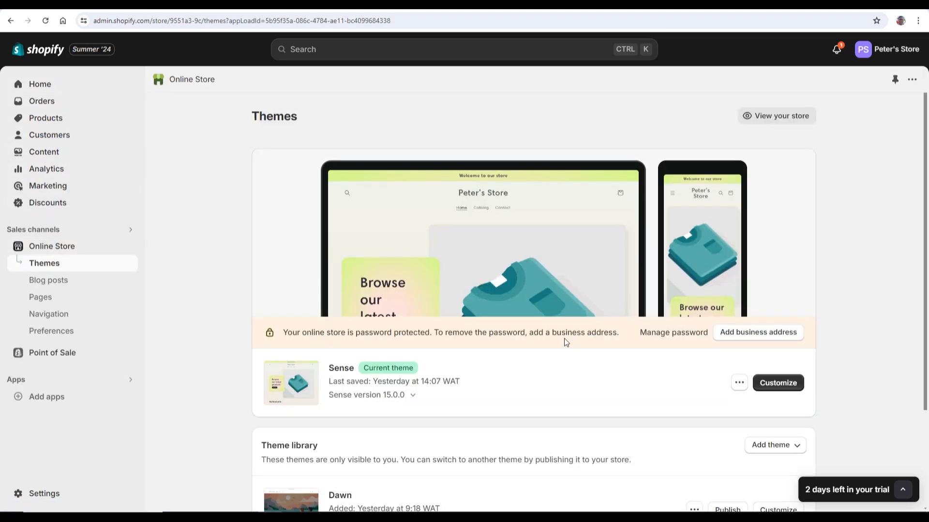
left_click(763, 120)
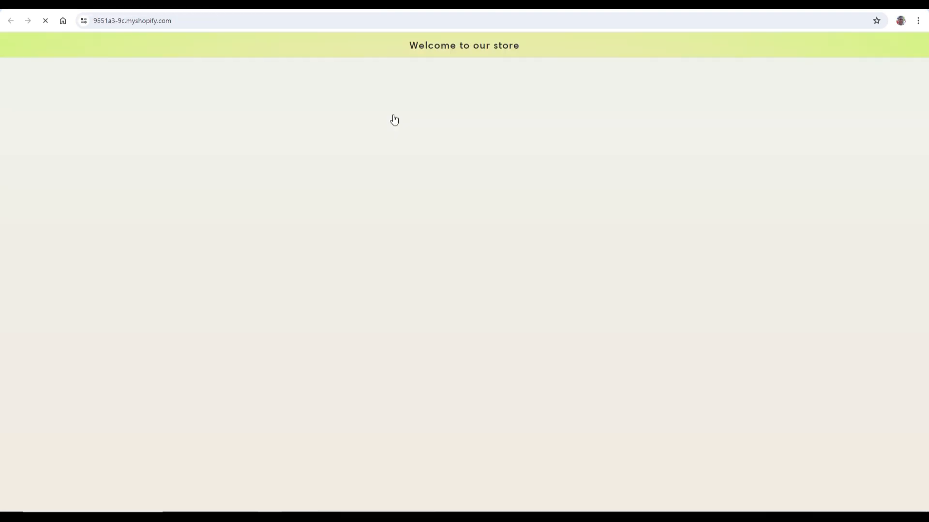
scroll(401, 129, "down", 4)
scroll(401, 128, "down", 12)
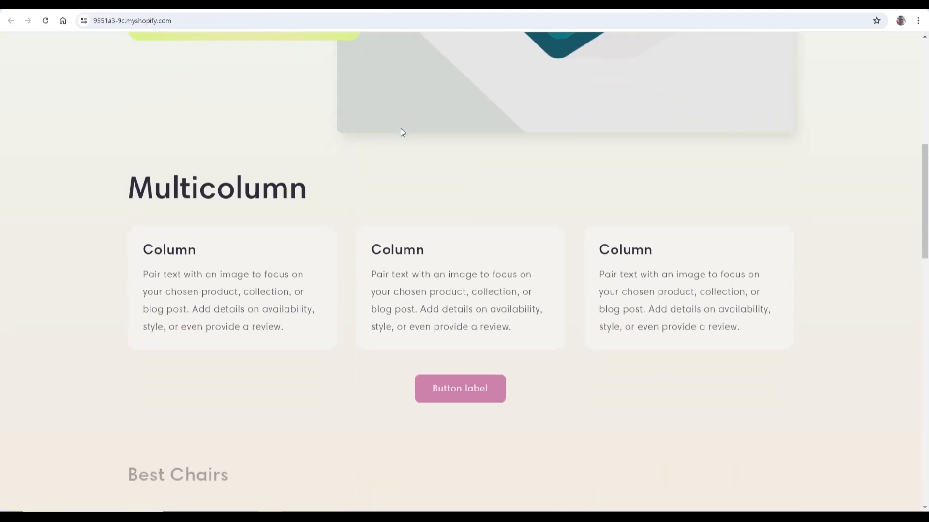
scroll(400, 131, "down", 12)
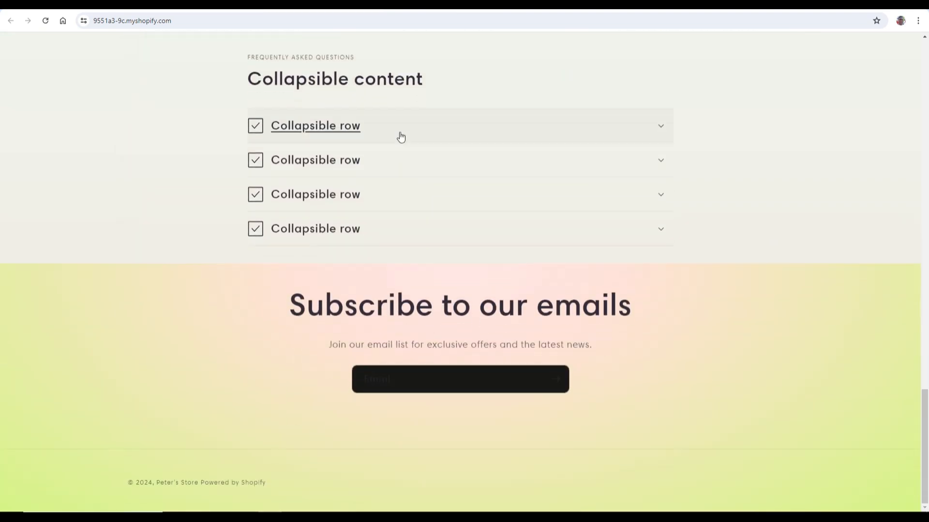
scroll(399, 135, "up", 10)
scroll(399, 139, "up", 10)
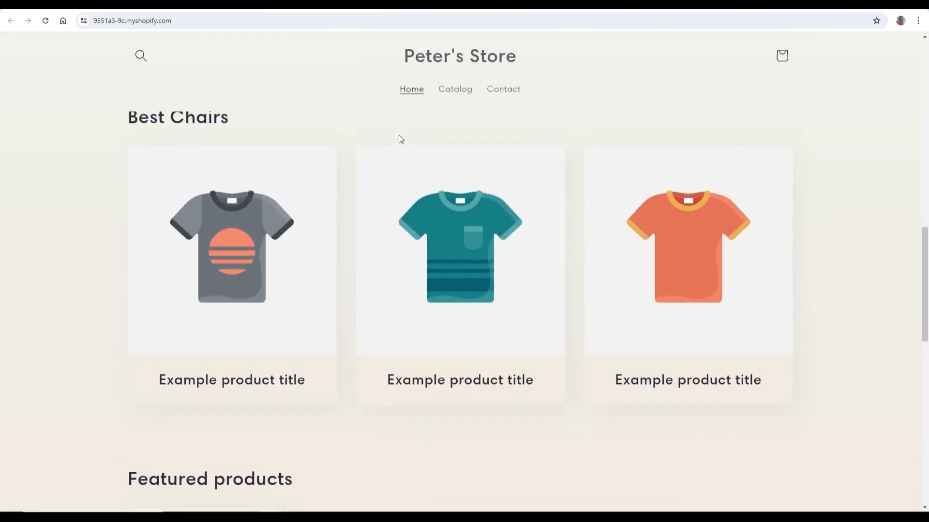
scroll(399, 139, "up", 5)
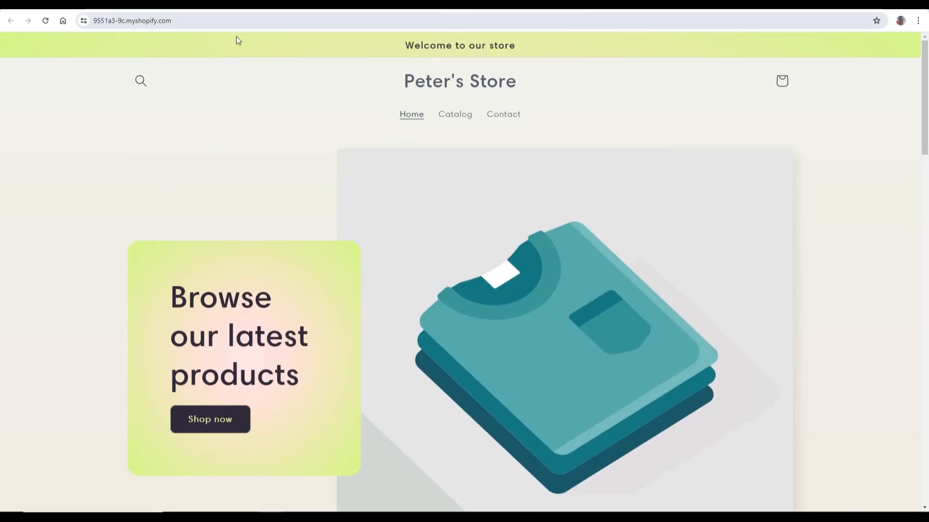
Step: Look over the store's image banner, Multicolumn and Best Chairs sections once more, and switch back to the Themes page in the Shopify admin
scroll(220, 164, "down", 8)
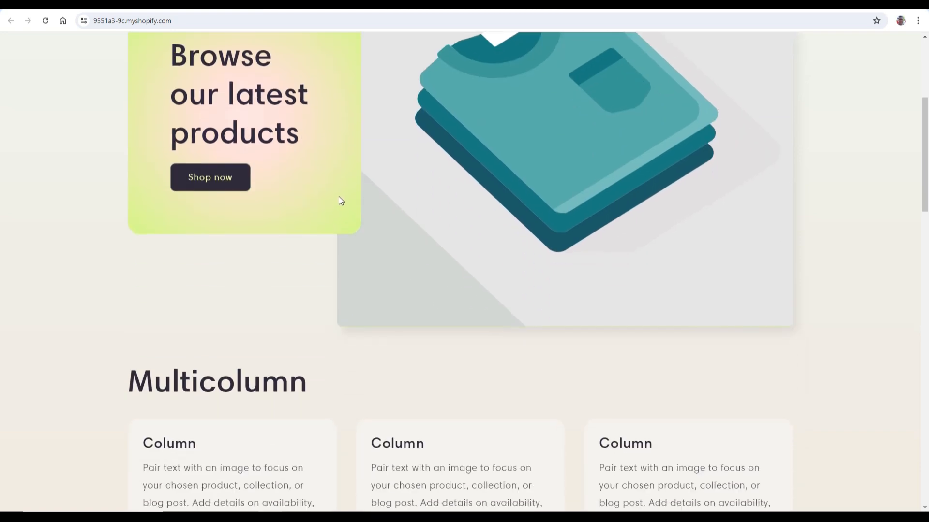
scroll(331, 227, "down", 3)
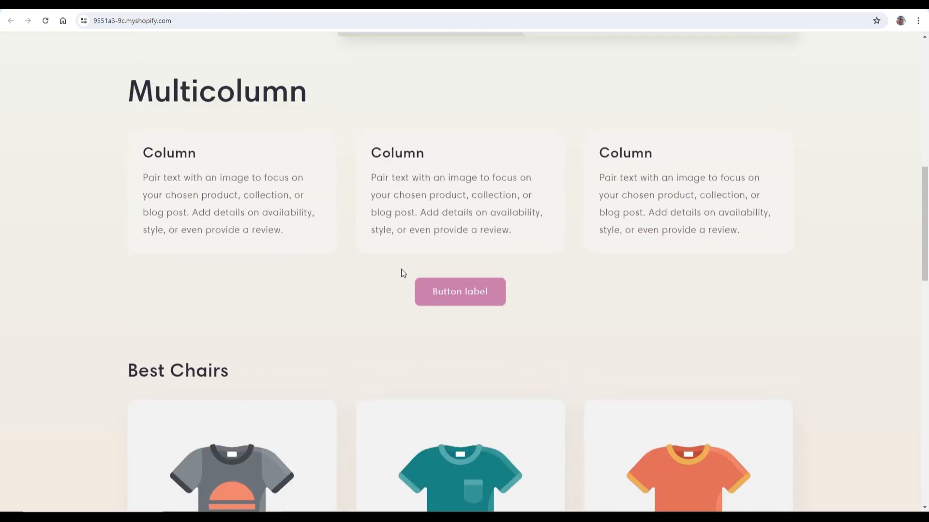
scroll(379, 333, "down", 4)
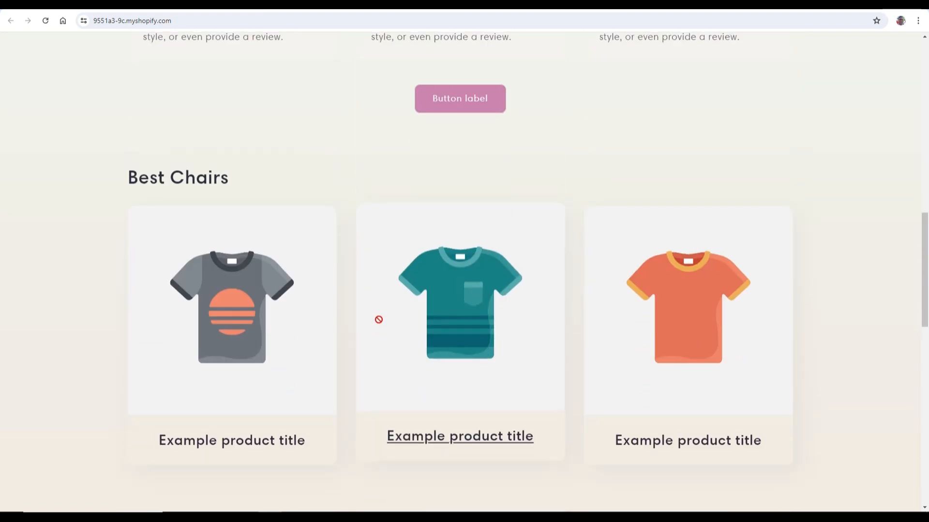
scroll(382, 312, "up", 8)
scroll(346, 295, "up", 7)
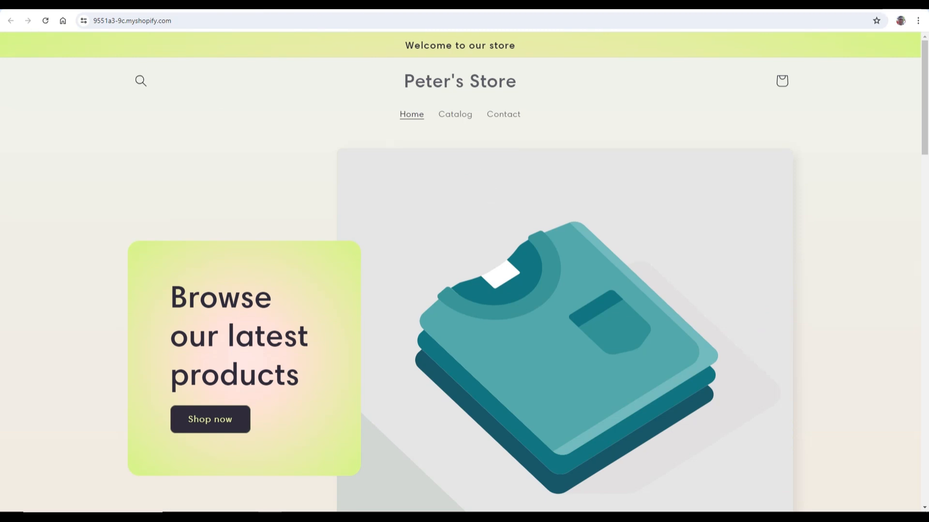
key("ctrl+shift+Tab")
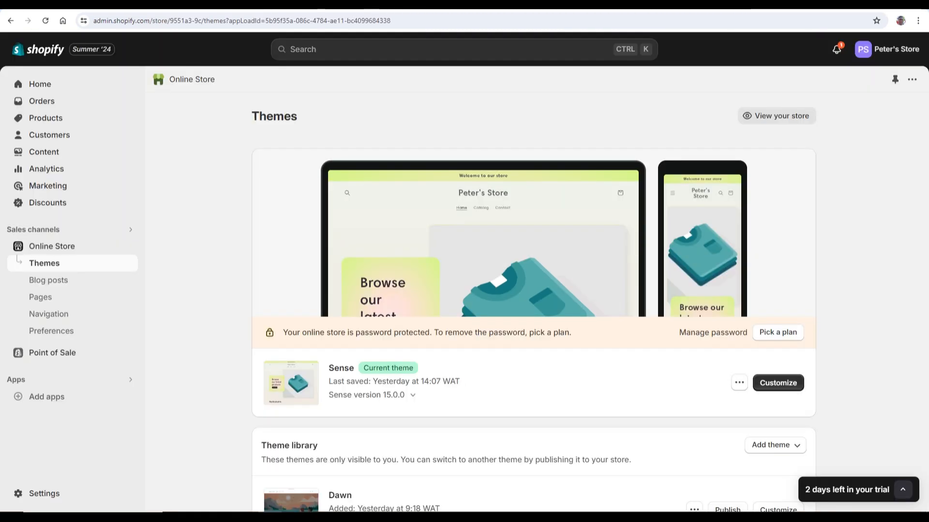